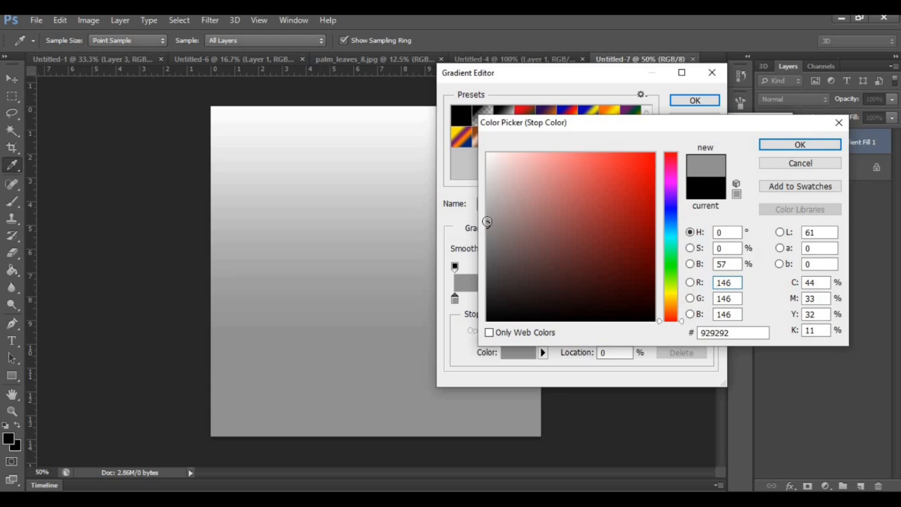
Set the gradient's first colour stop to light grey c0c0c0 and its end stop to white ffffff, accepting the edited gradient
drag(486, 222, 473, 195)
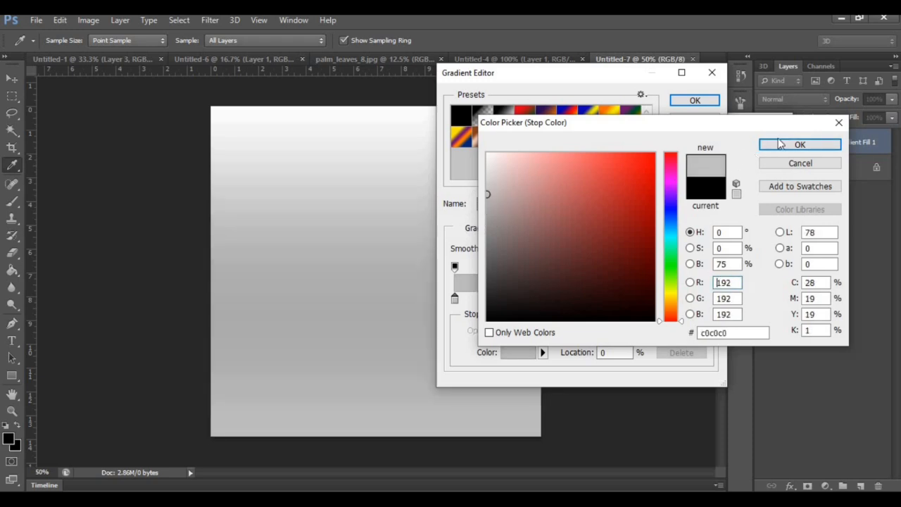
click(779, 143)
click(708, 299)
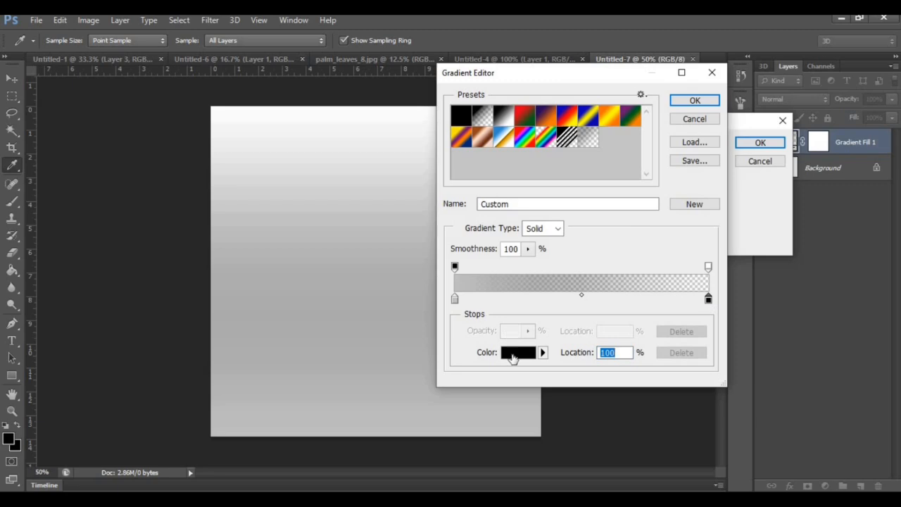
click(512, 358)
drag(521, 165, 487, 154)
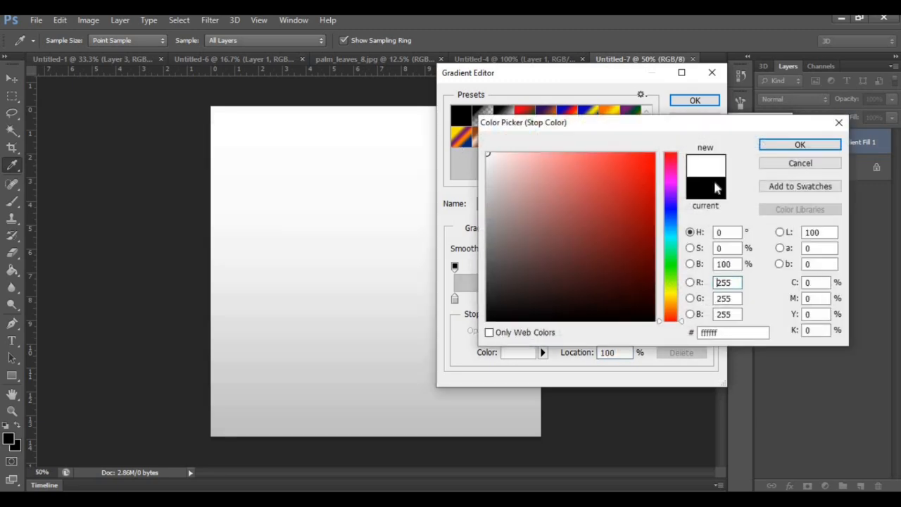
click(790, 147)
click(697, 101)
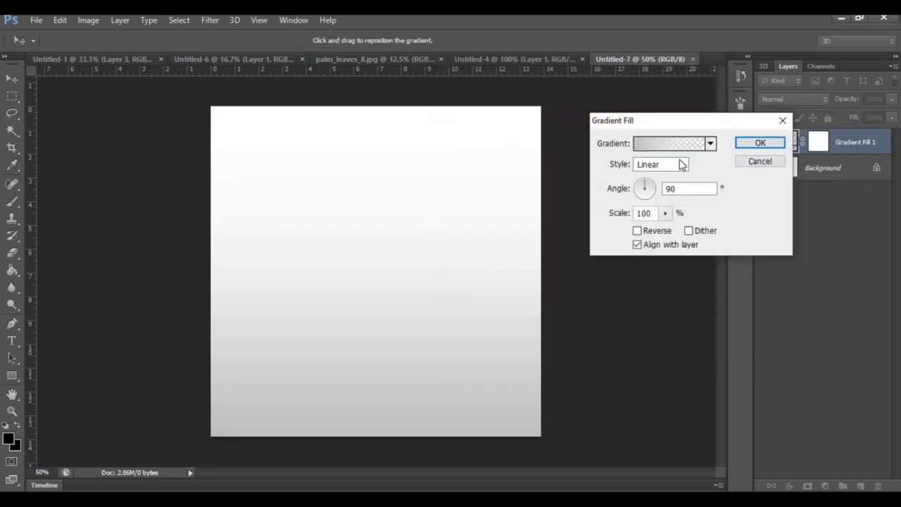
Apply the gradient fill with Diamond style, reversed, at 169% scale and a 0° angle
click(681, 165)
click(674, 219)
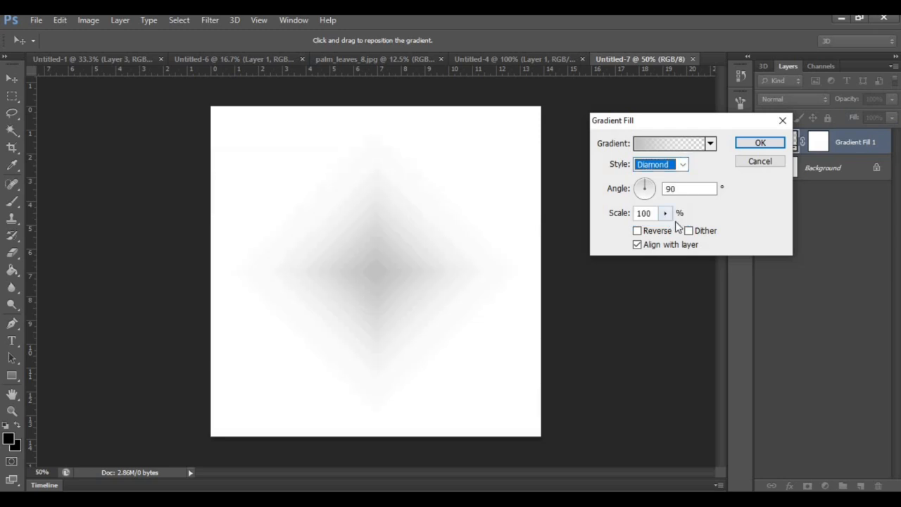
click(637, 230)
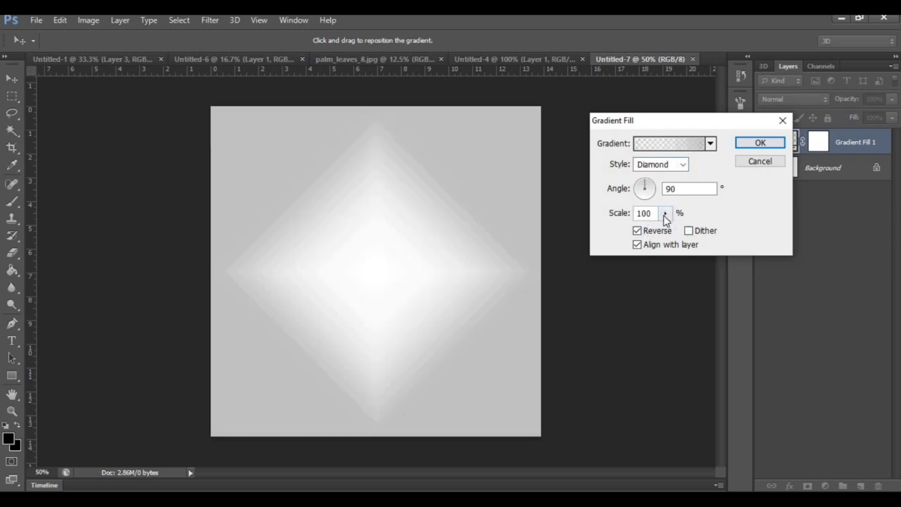
click(664, 213)
drag(669, 233, 671, 233)
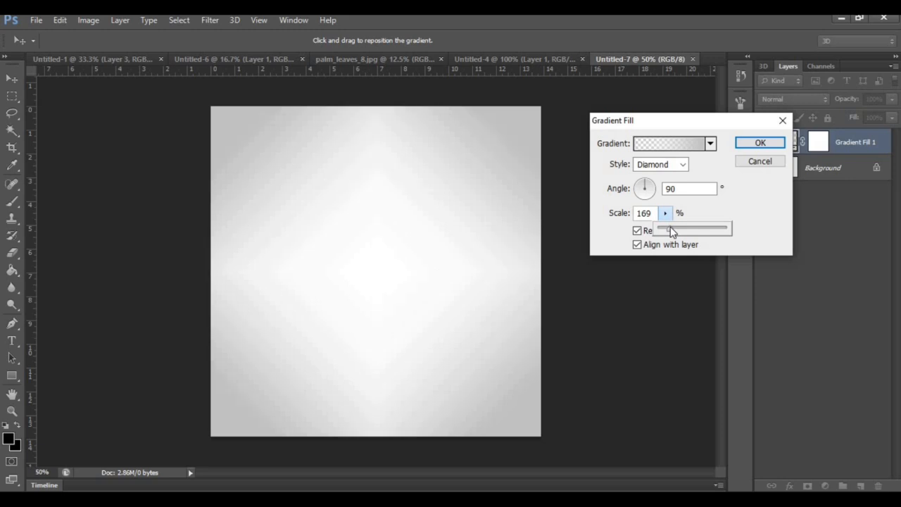
mouse_move(655, 196)
mouse_down()
mouse_move(648, 190)
mouse_move(660, 194)
mouse_up()
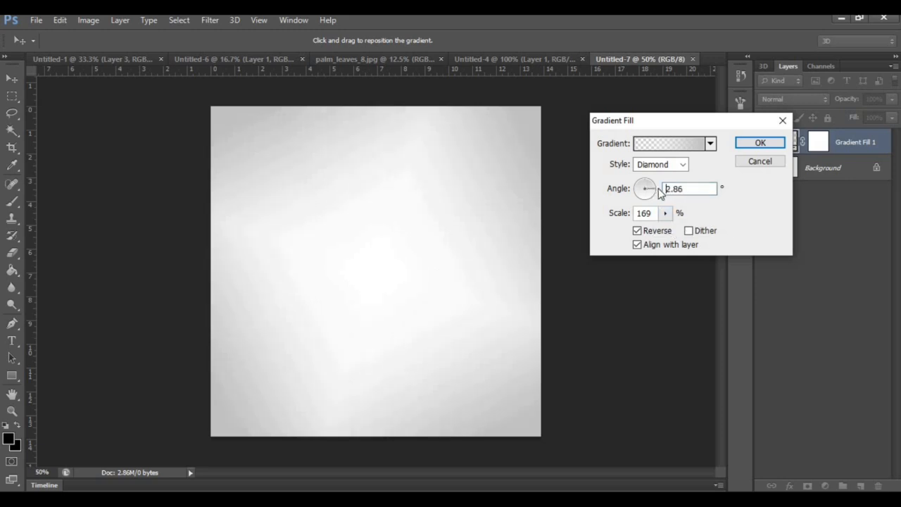
double_click(668, 190)
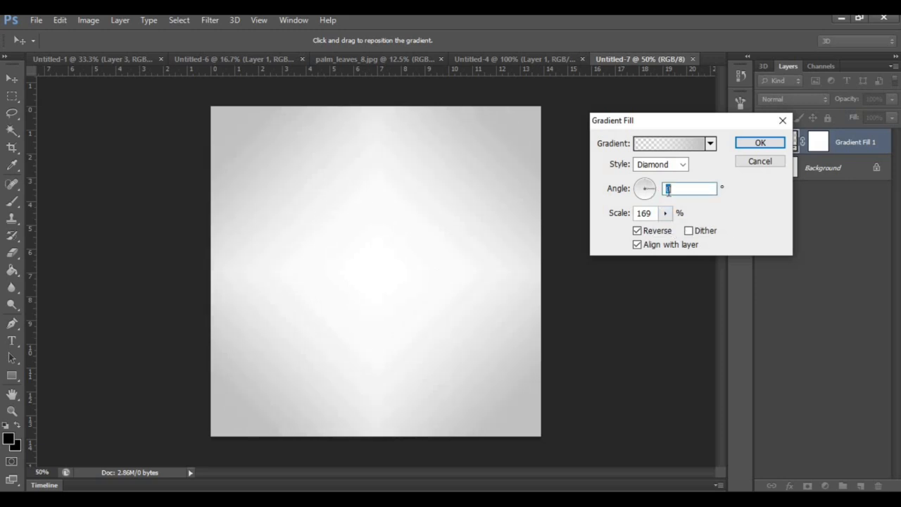
click(772, 146)
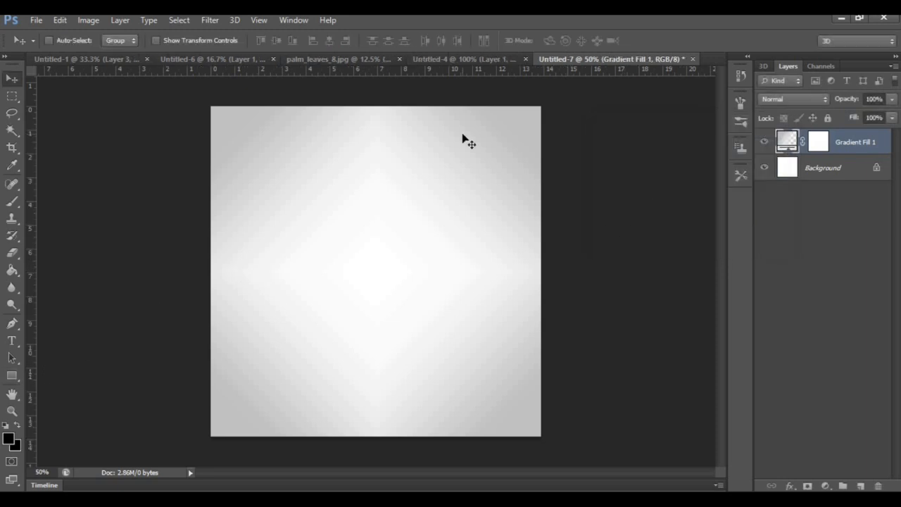
Bring the watch cutout from Untitled-6 into Untitled-7, scale it to about 12.6% near the centre, and hide its layer
click(222, 59)
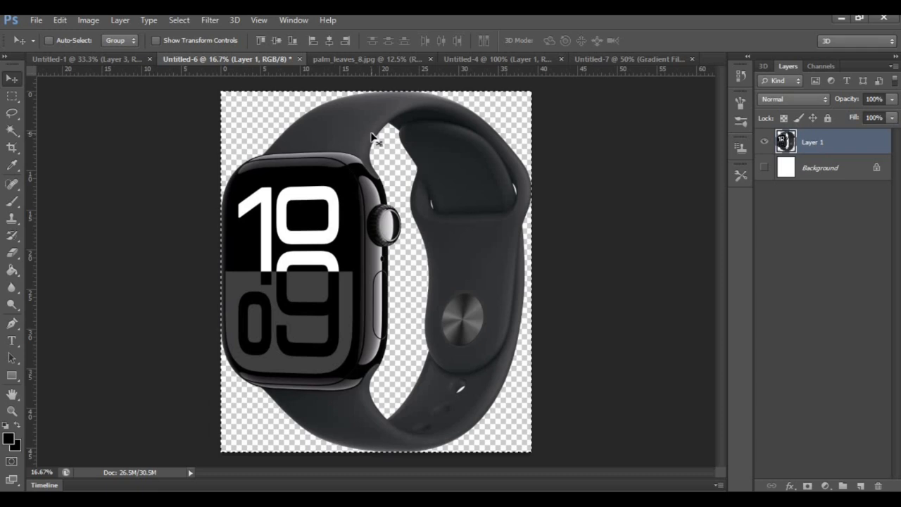
drag(373, 141, 362, 252)
drag(390, 308, 349, 249)
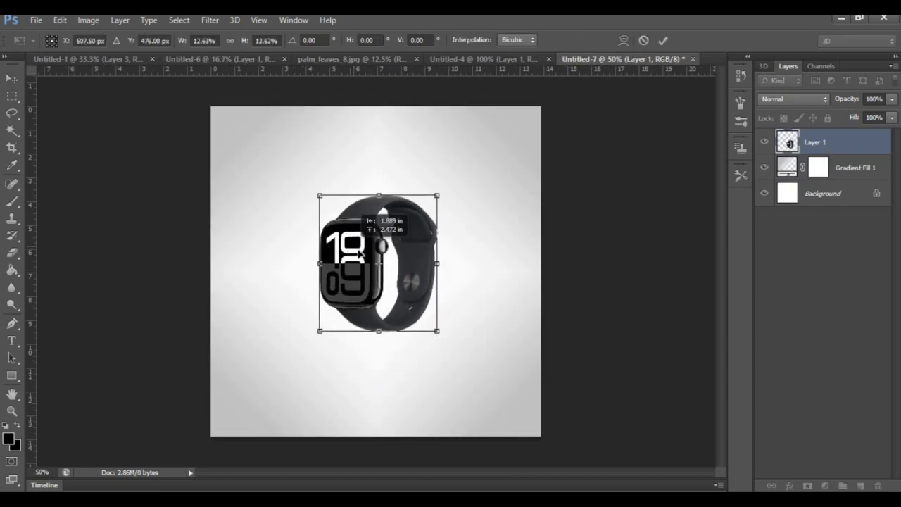
key(Return)
click(764, 144)
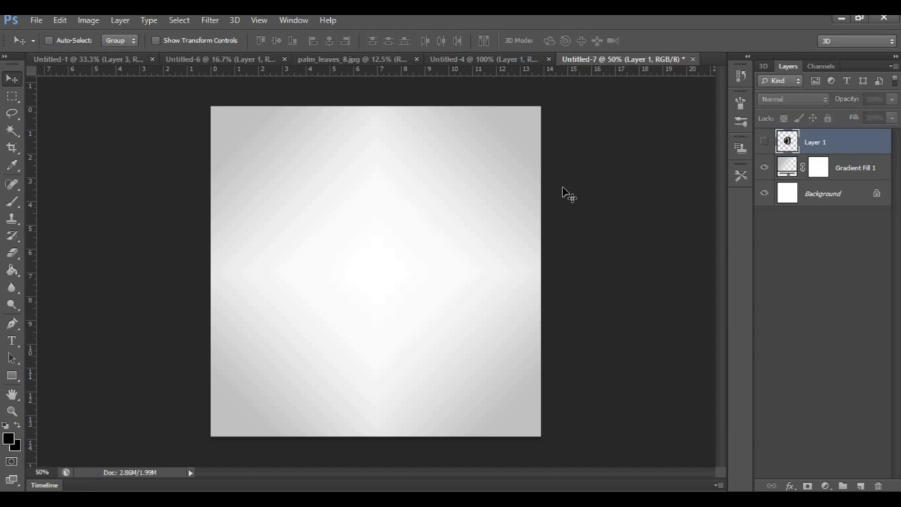
Draw a flat black ellipse about 504 px wide and 96 px high in the lower middle of the canvas
click(12, 375)
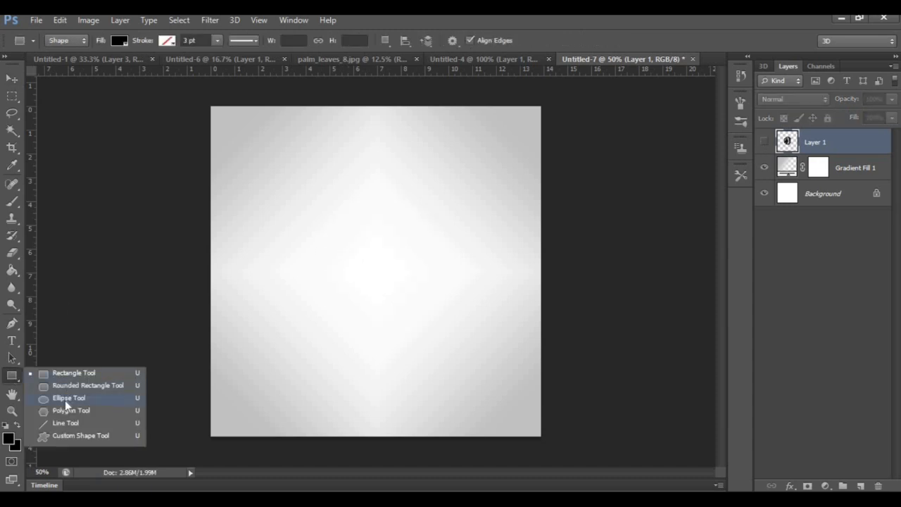
click(64, 399)
drag(282, 308, 432, 332)
click(12, 77)
Duplicate the black ellipse layer and set the copy's fill to grey 848484
right_click(839, 143)
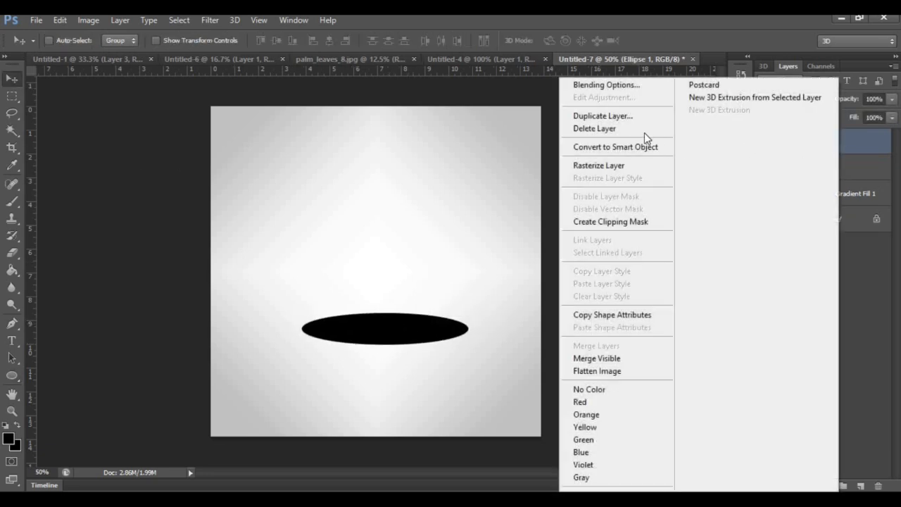
click(584, 114)
click(567, 159)
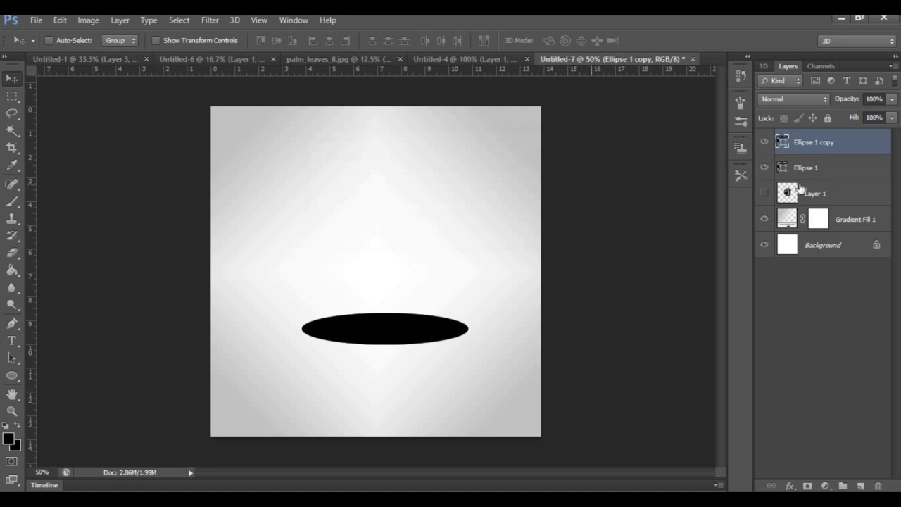
double_click(780, 143)
click(487, 234)
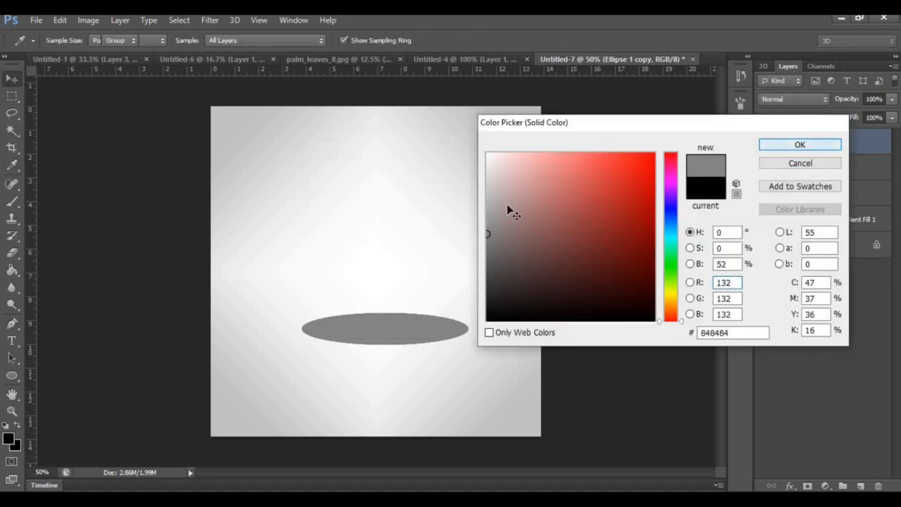
key(Return)
Shift the grey ellipse slightly downward and stack the black ellipse's layer above it
mouse_move(378, 332)
mouse_down()
mouse_move(378, 350)
mouse_move(390, 341)
mouse_up()
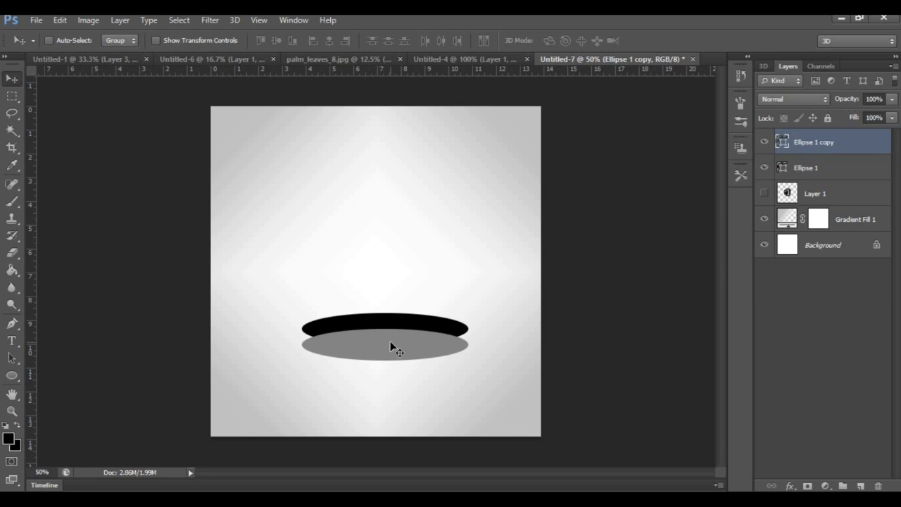
drag(817, 168, 820, 144)
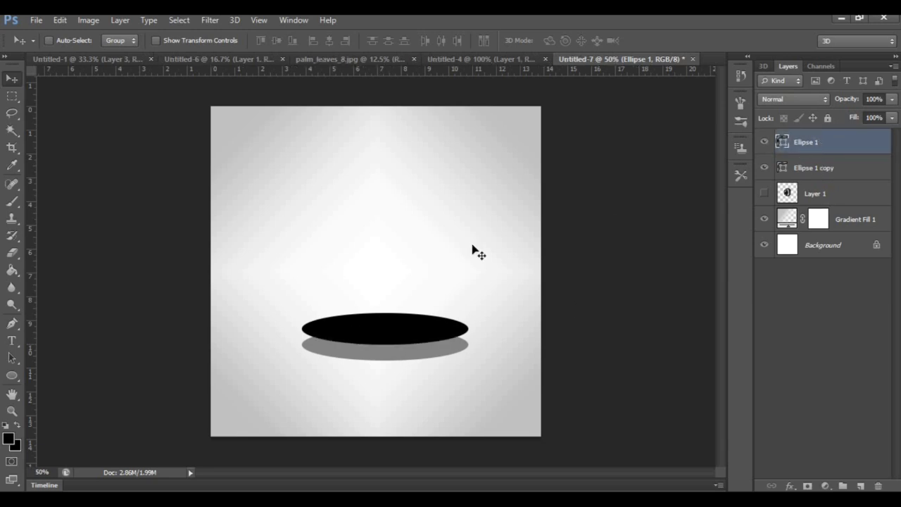
Draw a rectangle about 508 px wide and 56 px high spanning the gap between the sides of the two ellipses
key(u)
right_click(12, 375)
click(60, 376)
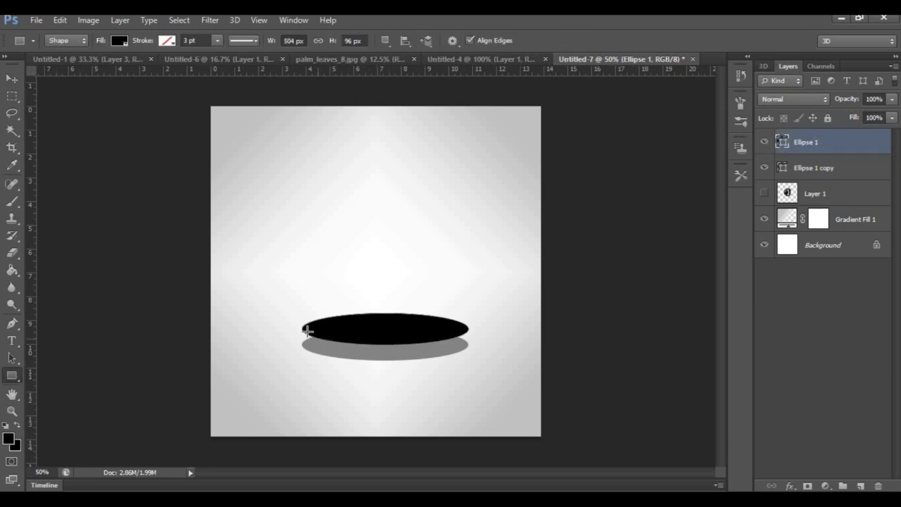
mouse_move(303, 329)
mouse_down()
mouse_move(307, 338)
mouse_move(469, 346)
mouse_up()
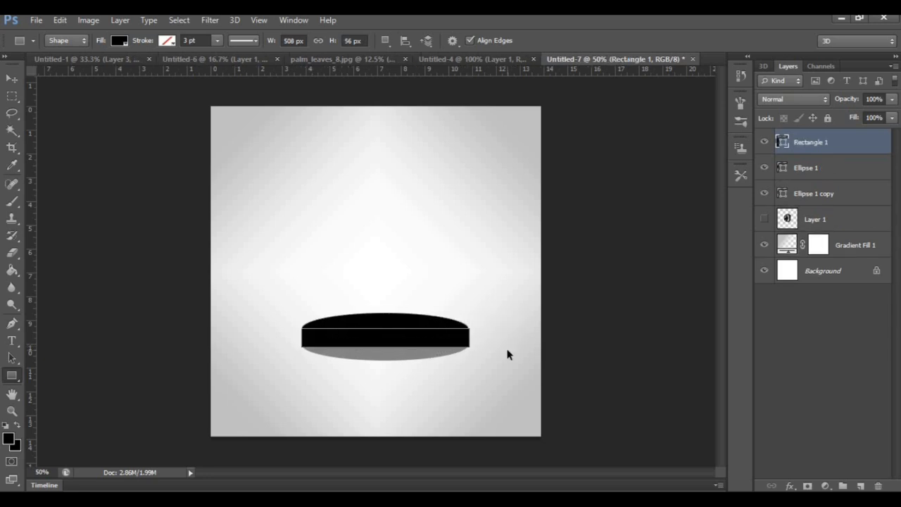
Set the rectangle's fill colour to light grey dfdfdf
key(ctrl+plus)
key(ctrl+plus)
scroll(535, 347, down, 2)
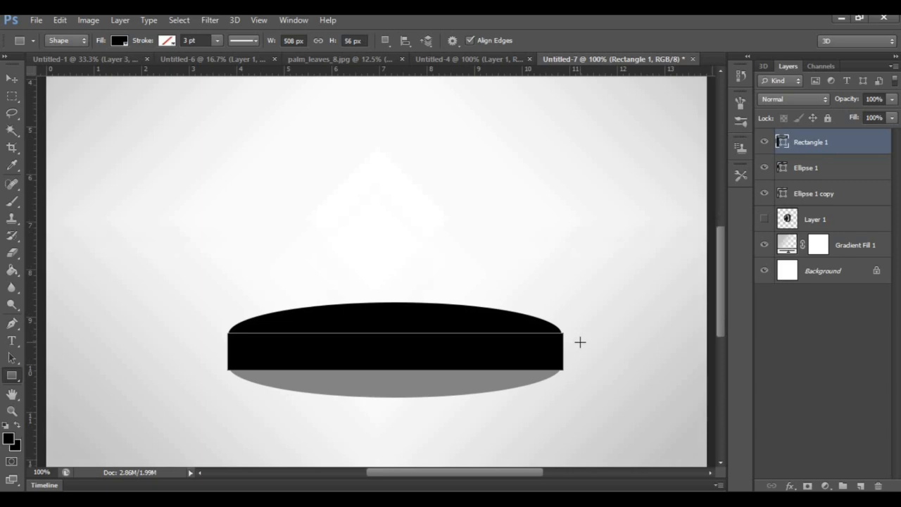
double_click(781, 141)
click(390, 178)
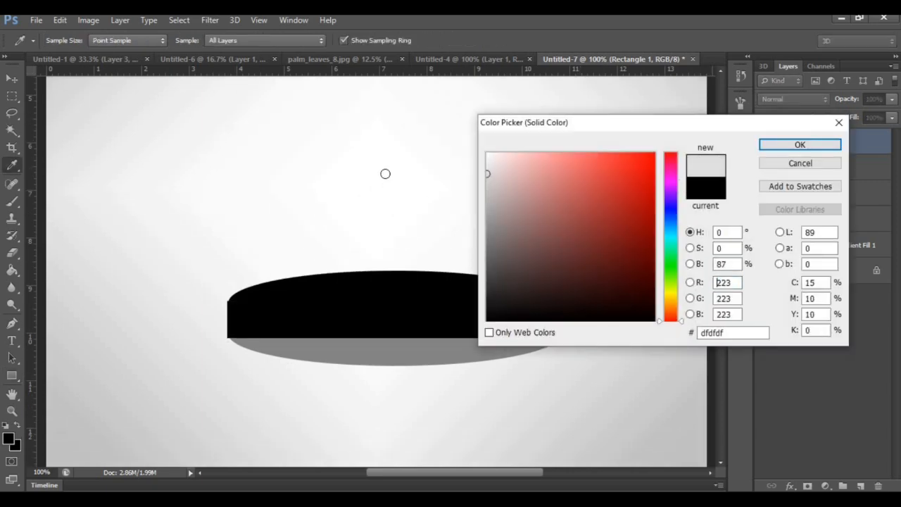
click(786, 145)
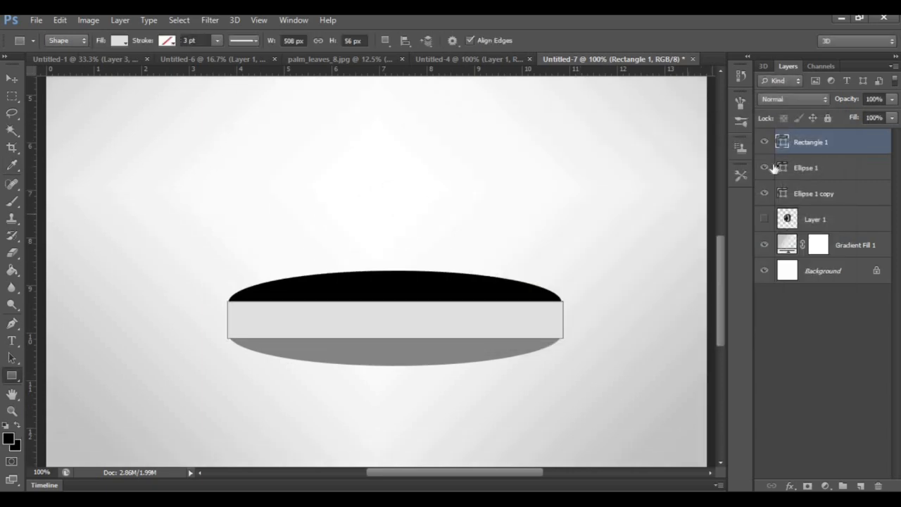
Set the rectangle's fill colour to red ff0000
double_click(779, 145)
drag(486, 171, 708, 138)
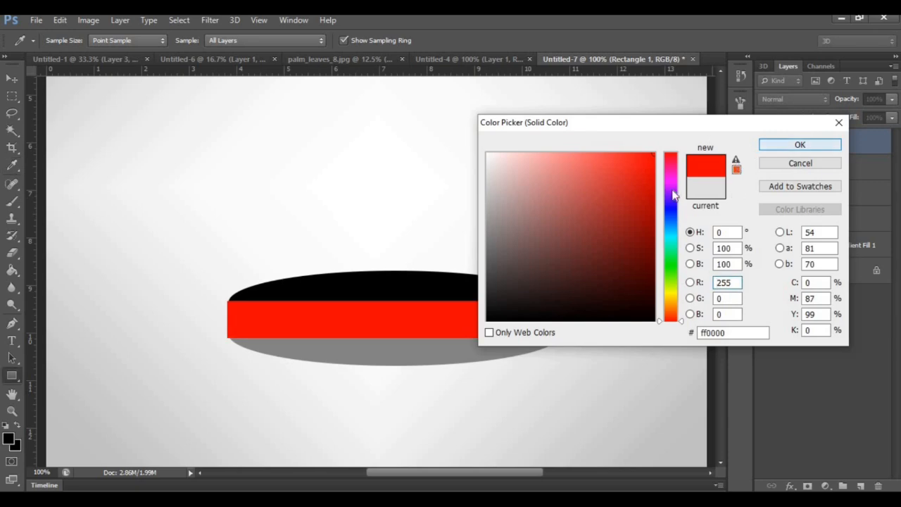
click(809, 144)
Narrow the rectangle to 99.21% width so its right side lines up with the ellipses
key(ctrl+t)
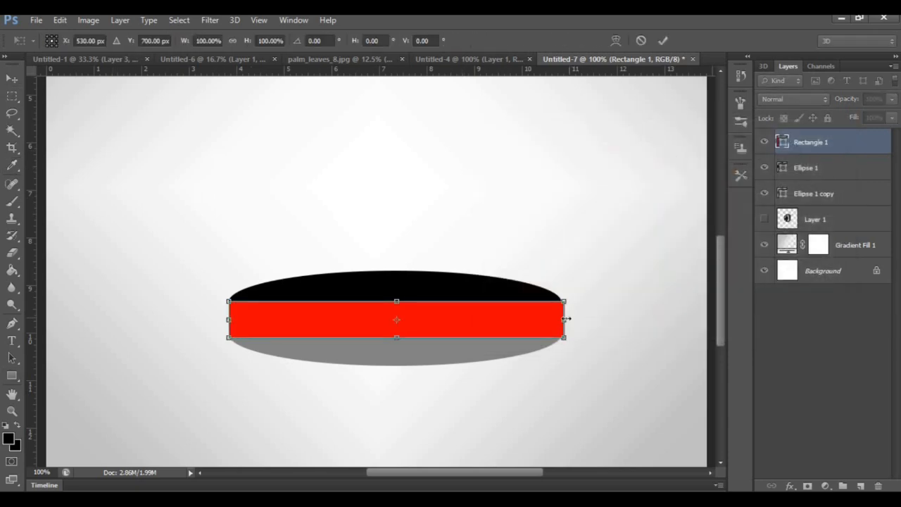
drag(564, 319, 561, 319)
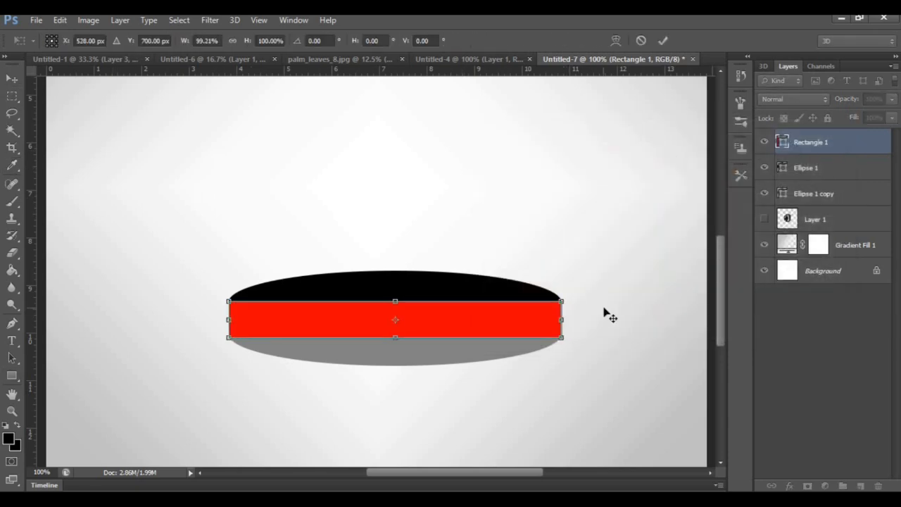
key(Return)
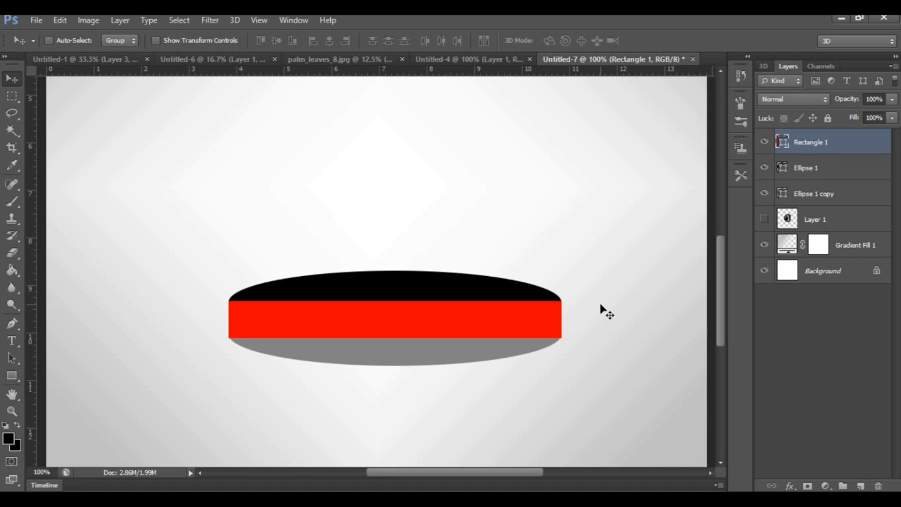
Move the rectangle's layer between the black ellipse and the grey ellipse in the layer order
key(ctrl+minus)
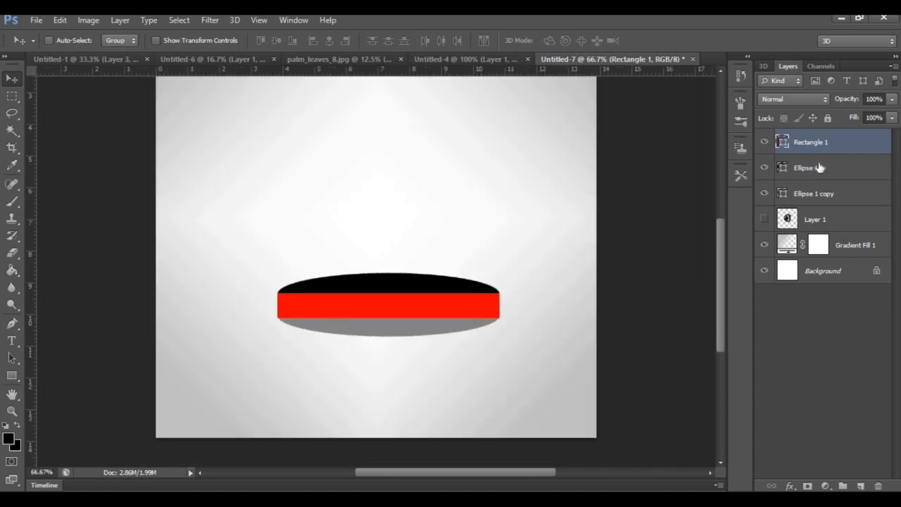
click(764, 194)
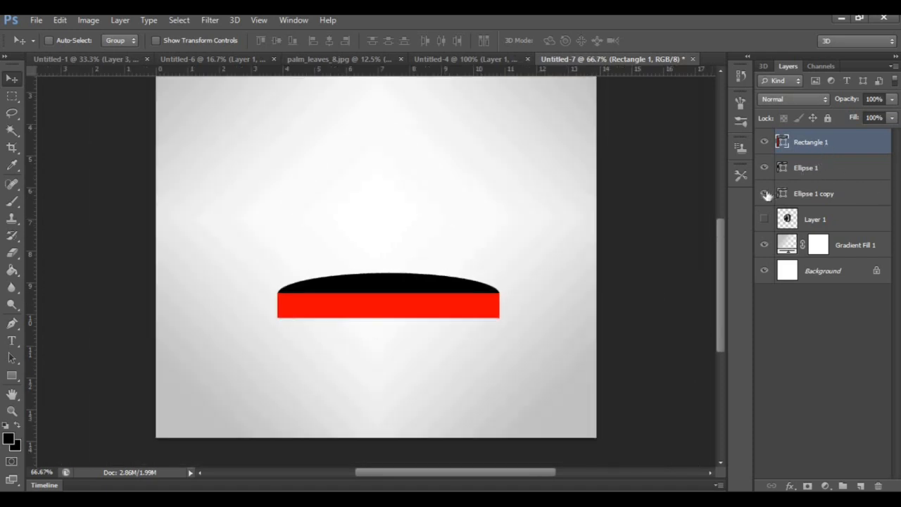
click(764, 194)
drag(836, 143, 843, 186)
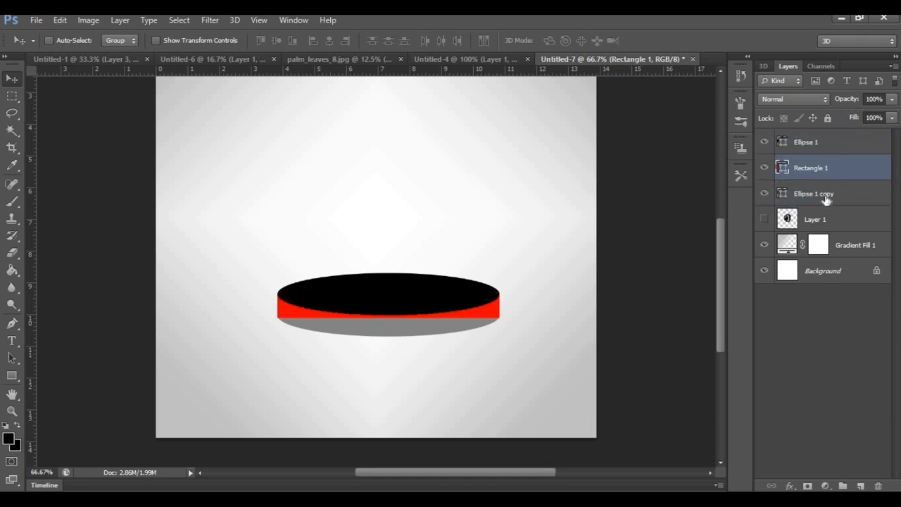
click(765, 193)
click(765, 194)
ctrl+click(860, 189)
Match the rectangle's fill to the lower ellipse's grey and merge the two shapes into one
double_click(781, 169)
mouse_move(555, 255)
mouse_down()
mouse_move(463, 205)
mouse_move(487, 224)
mouse_up()
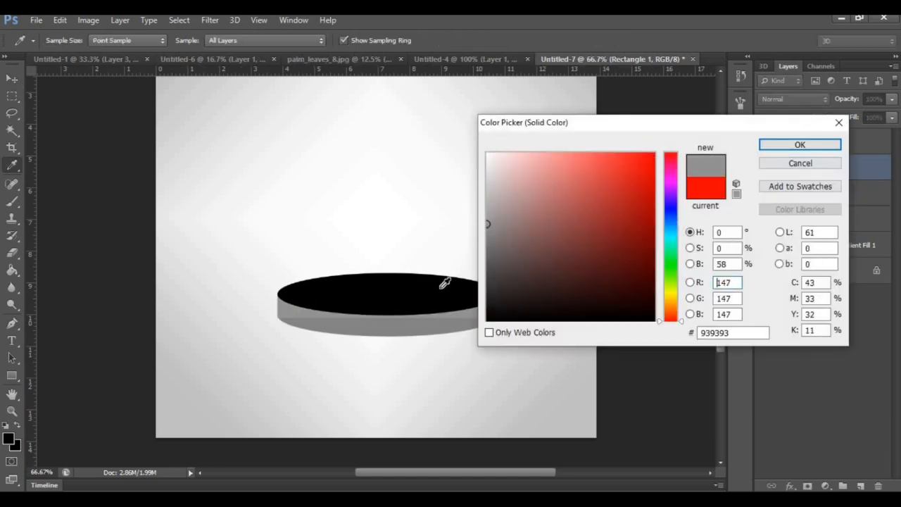
click(800, 146)
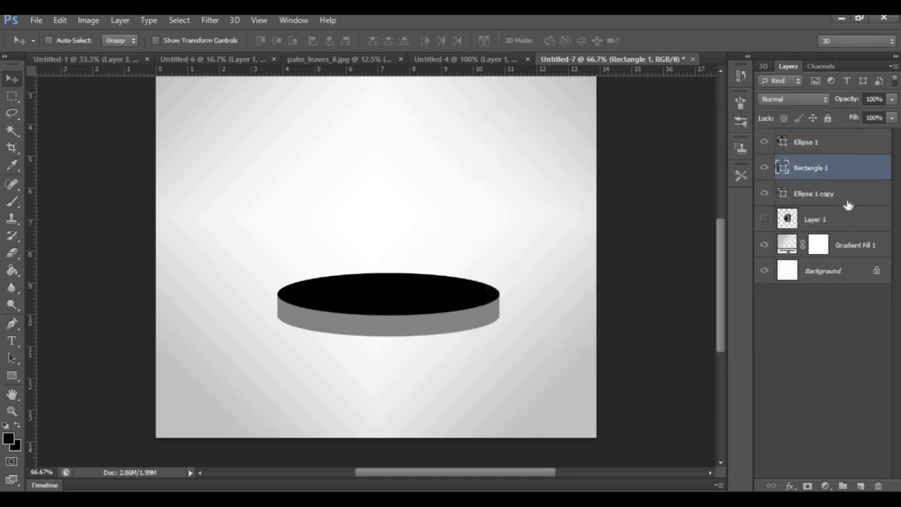
right_click(850, 181)
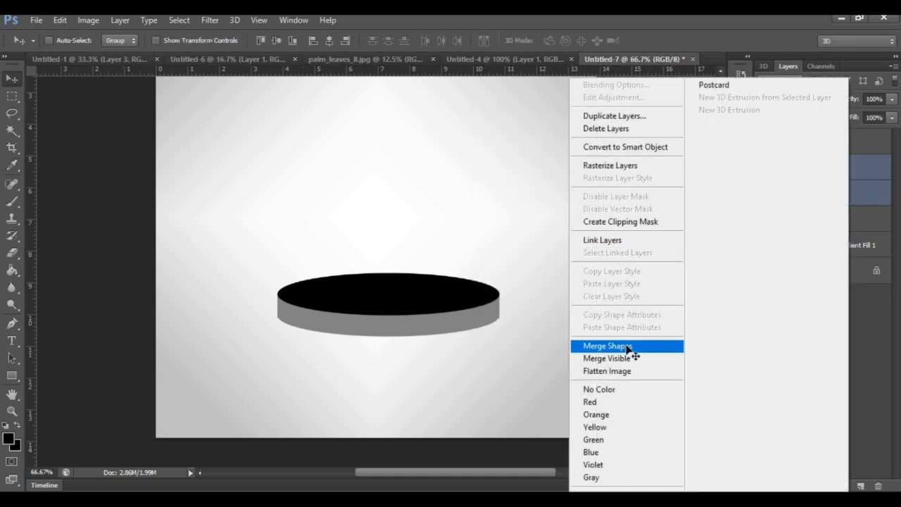
click(624, 345)
Paste the wood texture and move its layer to the top of the layer order, above the black ellipse
key(ctrl+minus)
key(ctrl+v)
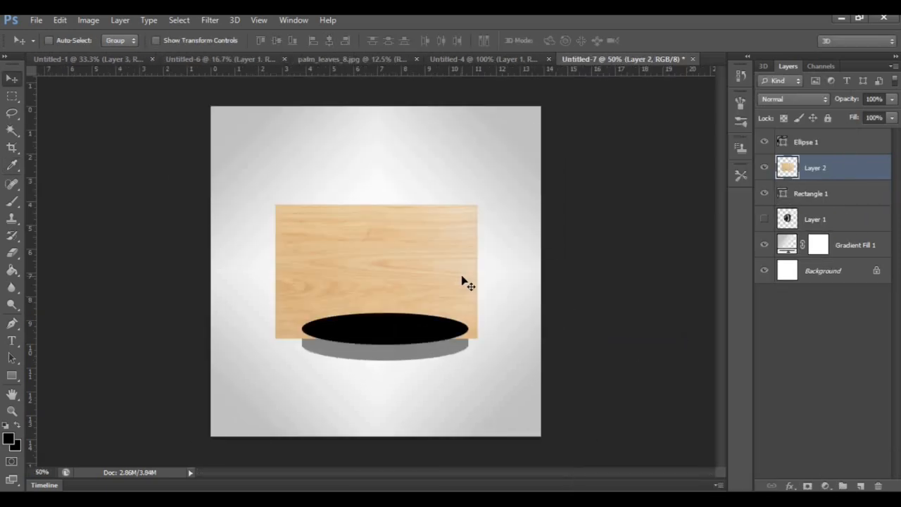
drag(831, 173, 830, 139)
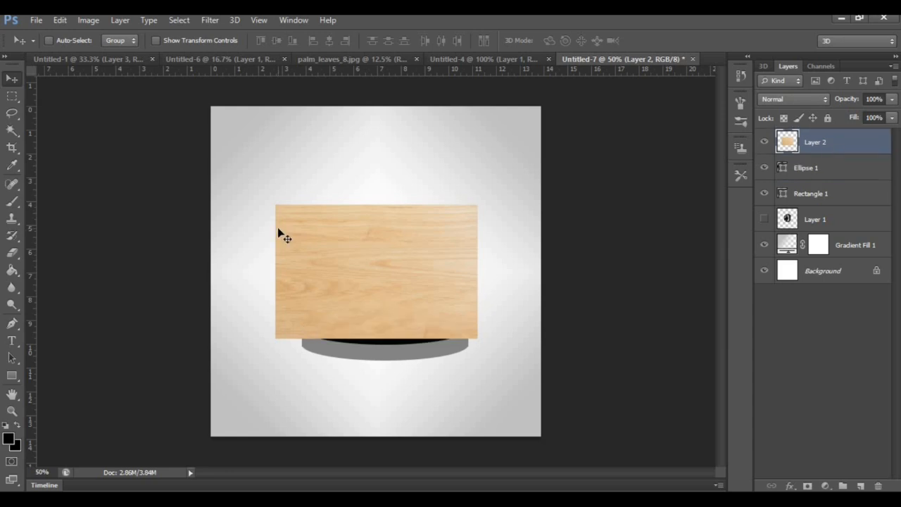
Start transforming the wood texture, position it over the podium and lower its opacity to 60%
key(ctrl+t)
drag(402, 298, 405, 305)
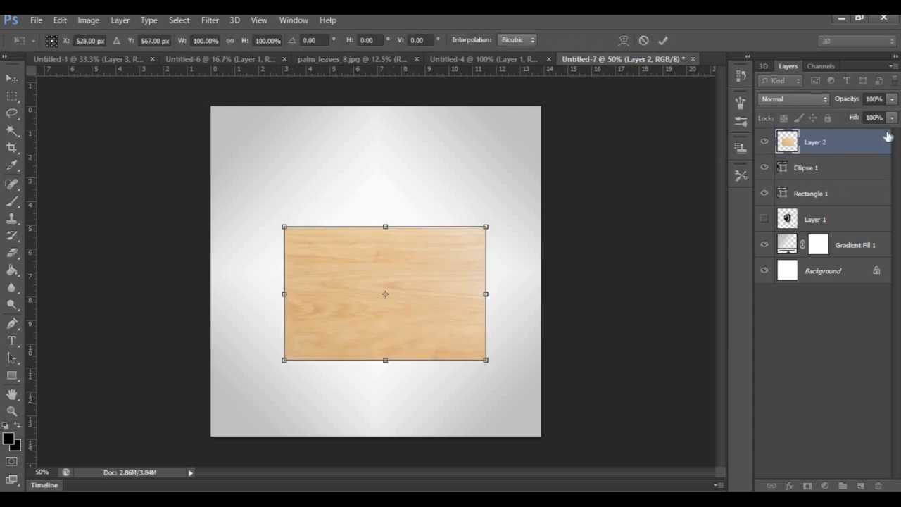
drag(893, 104, 864, 114)
key(Left)
key(Left)
key(Left)
key(Left)
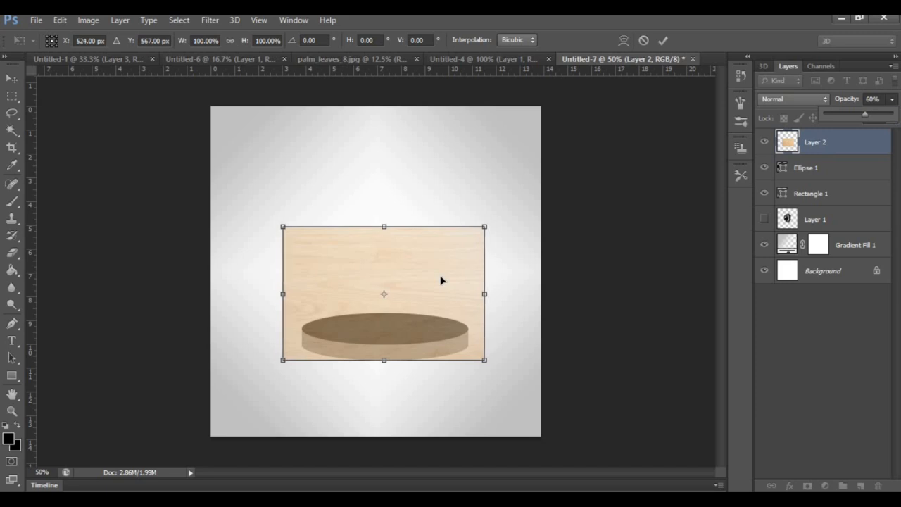
Apply a Perspective transform that narrows the wood texture's far edge, and shift the texture down to cover the whole podium
right_click(431, 270)
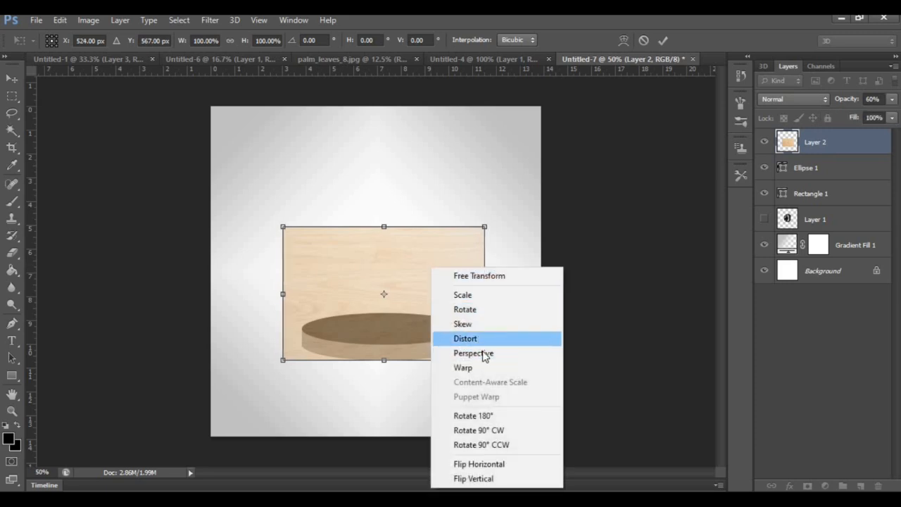
click(475, 352)
drag(287, 230, 342, 252)
drag(420, 316, 422, 336)
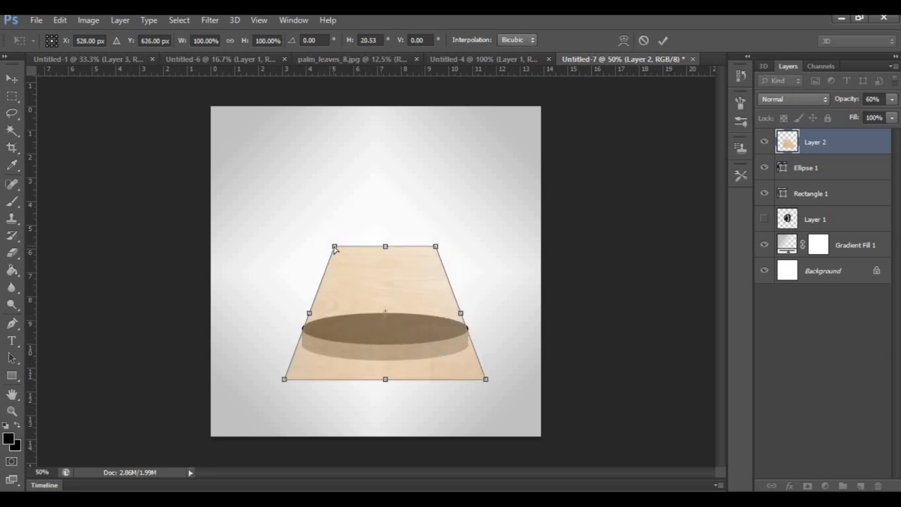
drag(335, 248, 329, 247)
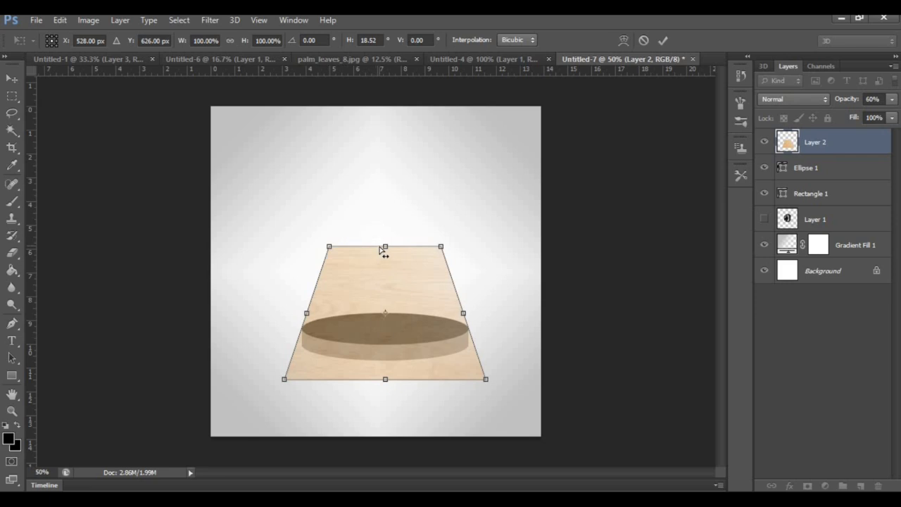
key(Return)
Restore the wood texture's opacity to 100% and clip it to the black ellipse
click(892, 100)
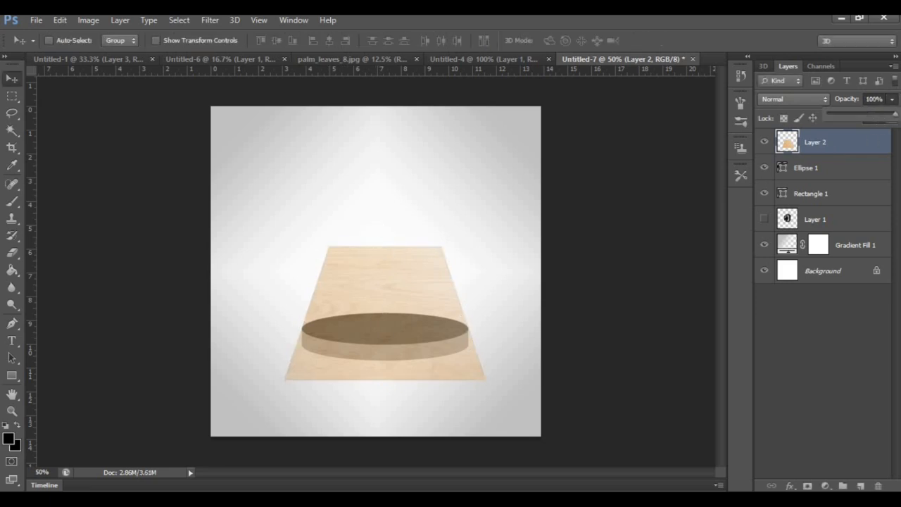
right_click(857, 141)
click(665, 221)
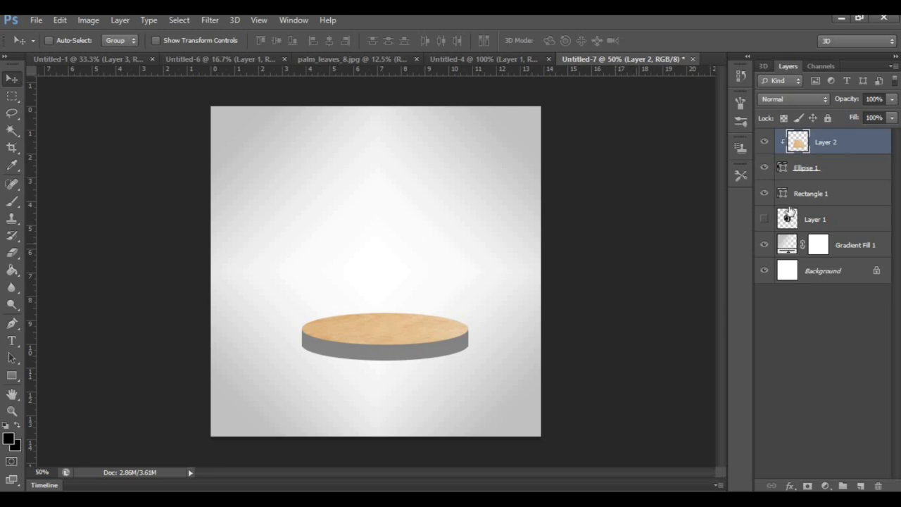
Paste a second wood texture above the Rectangle 1 layer, lower its opacity to 68% and position it over the podium
click(834, 169)
click(837, 194)
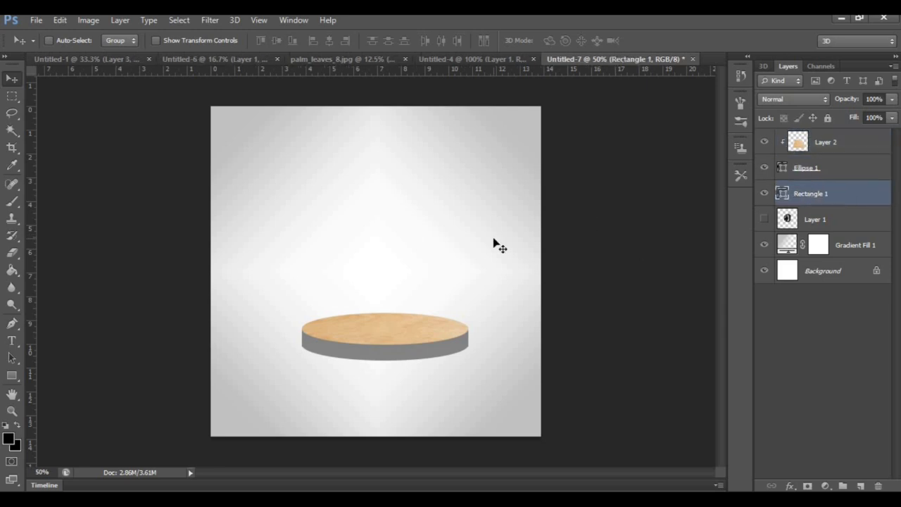
key(ctrl+v)
drag(440, 245, 456, 291)
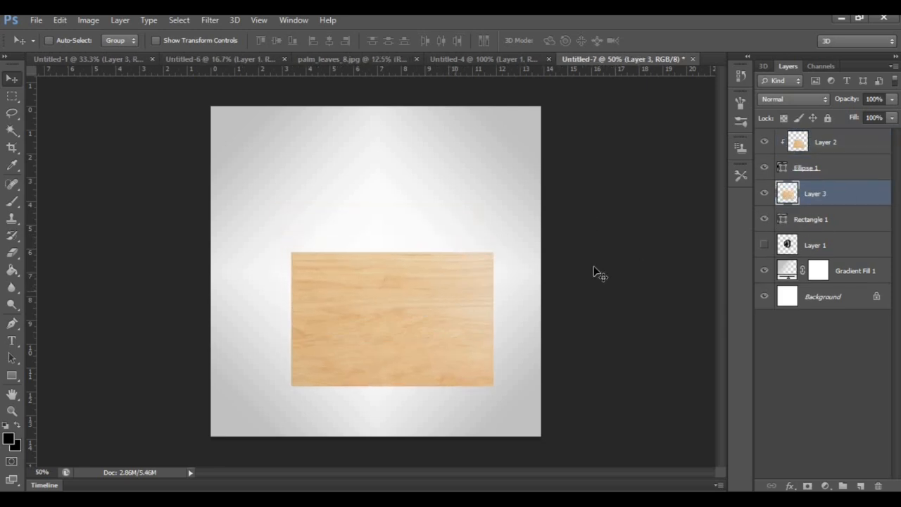
click(892, 99)
drag(871, 118, 871, 119)
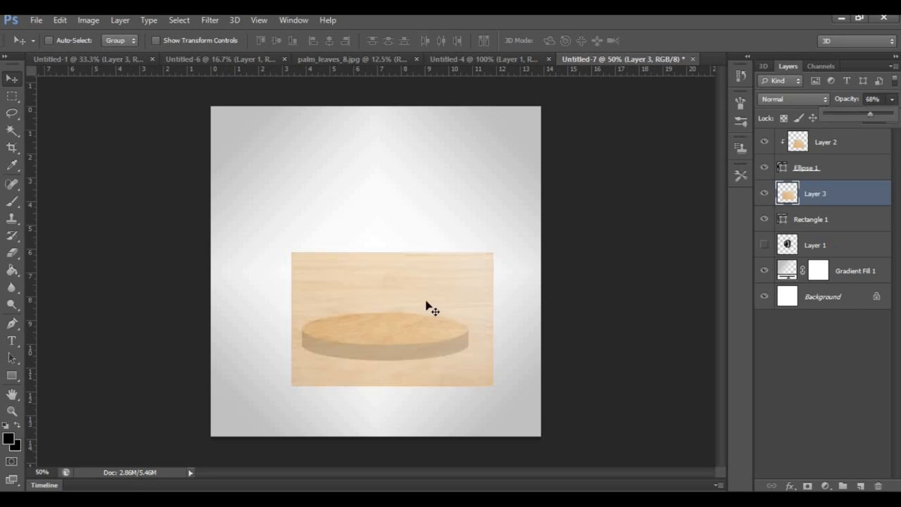
drag(442, 295, 434, 295)
Restore the second wood texture's opacity to 100% and clip it to the grey side shape
click(892, 100)
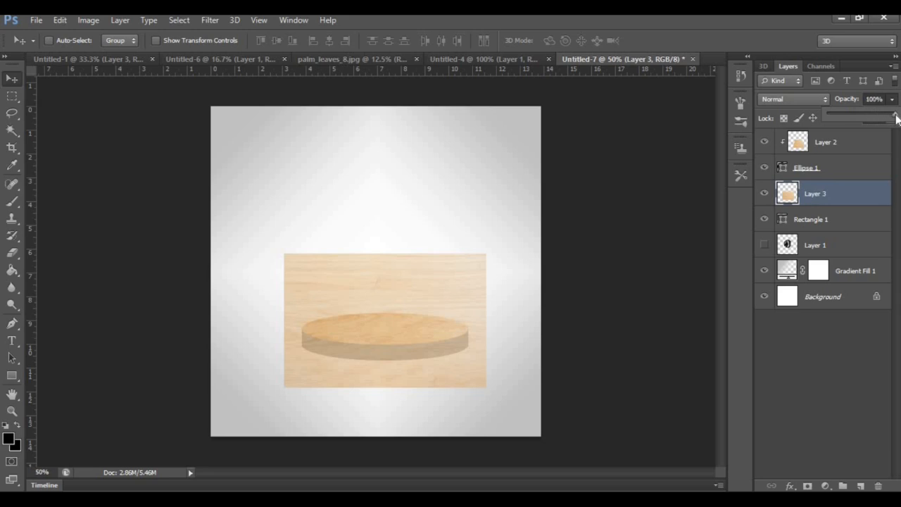
click(847, 196)
right_click(847, 196)
click(648, 222)
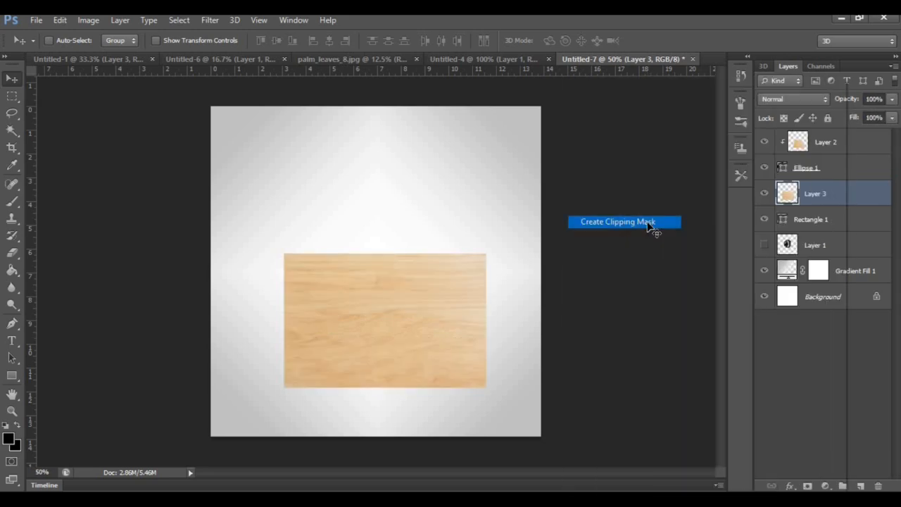
Set the blend mode of both wood texture layers to Hard Light
click(805, 99)
click(780, 294)
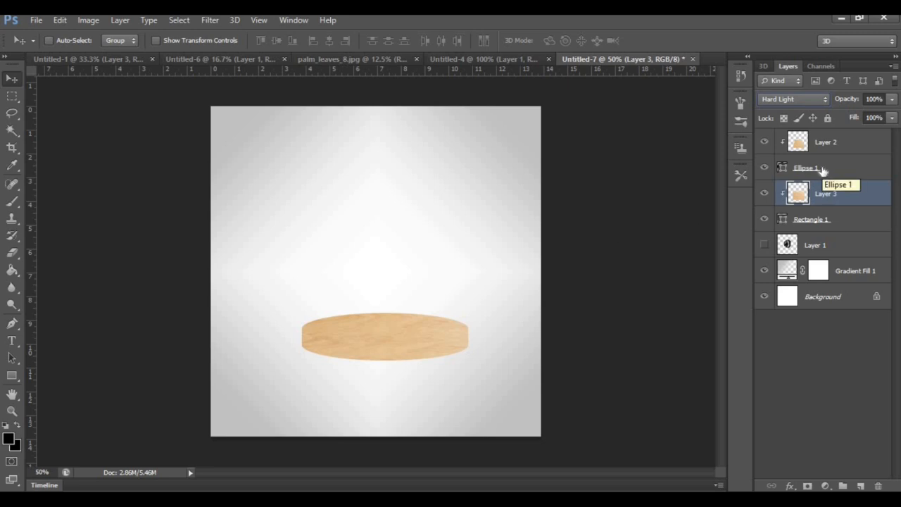
click(829, 143)
click(796, 103)
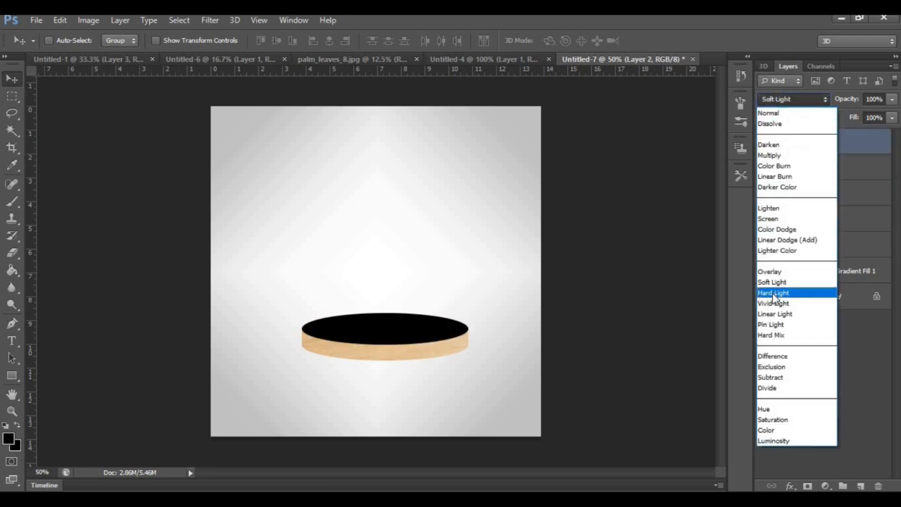
click(773, 295)
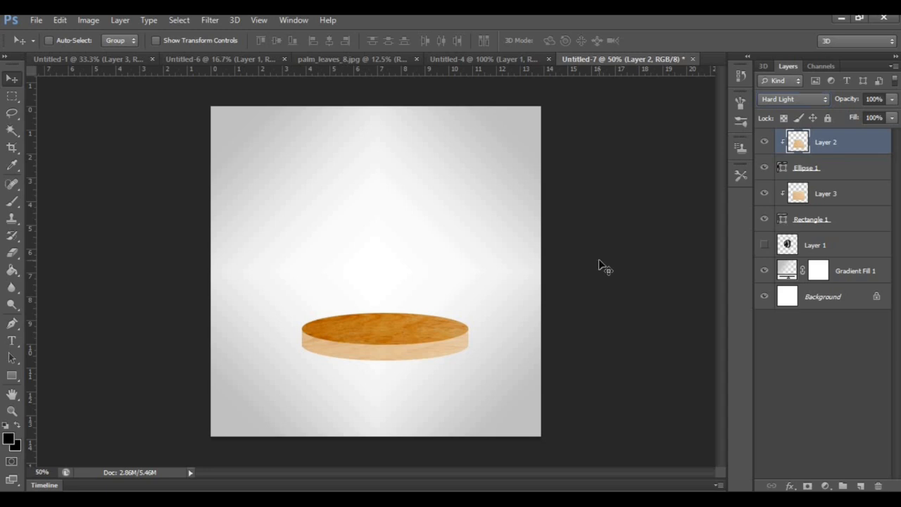
Set up a soft round 48 px Brush in black 000000 with its opacity at 21%
key(ctrl+plus)
scroll(599, 265, down, 1)
scroll(599, 264, down, 1)
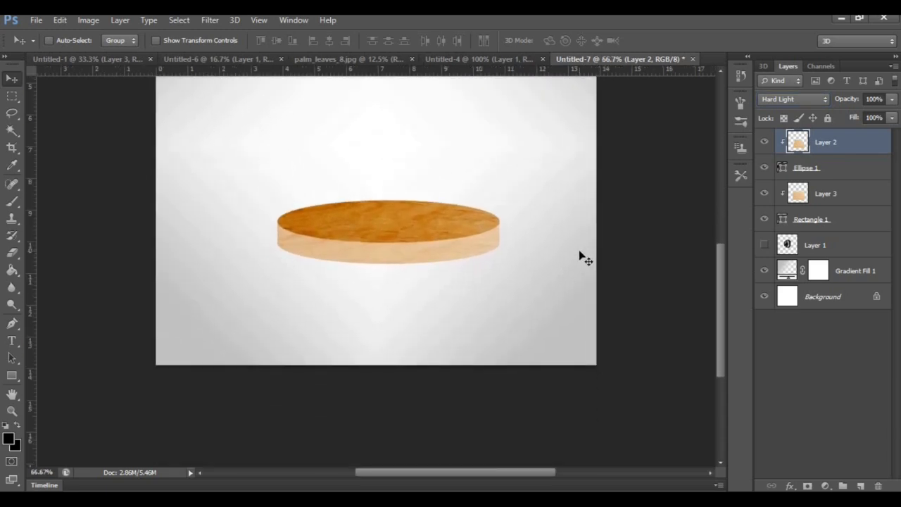
click(859, 195)
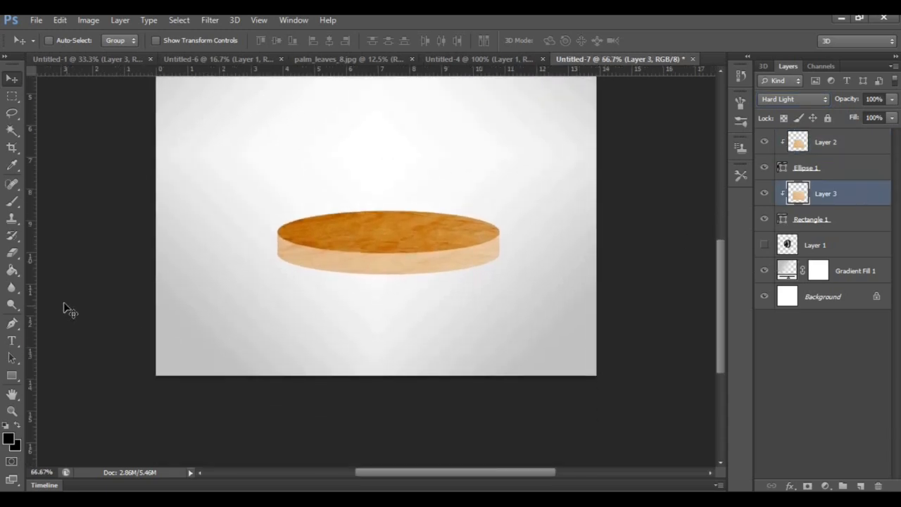
click(13, 202)
click(8, 438)
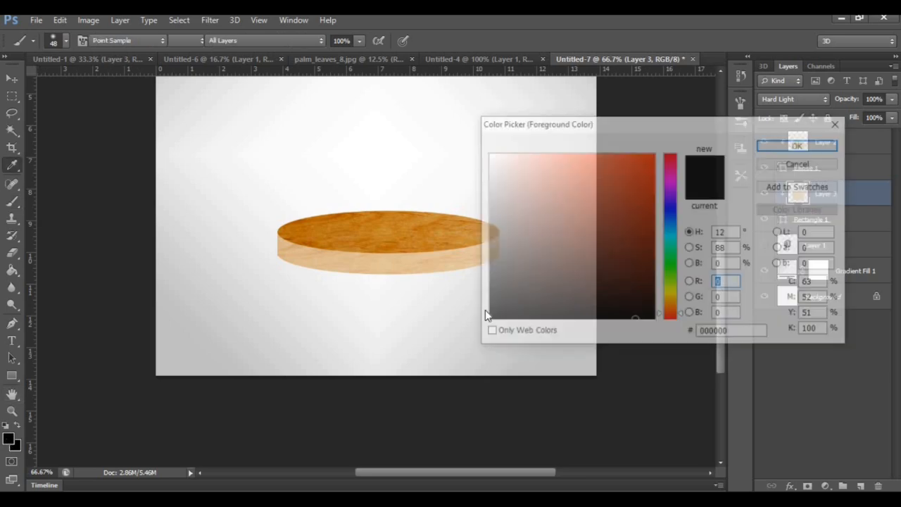
drag(500, 315, 469, 326)
click(780, 148)
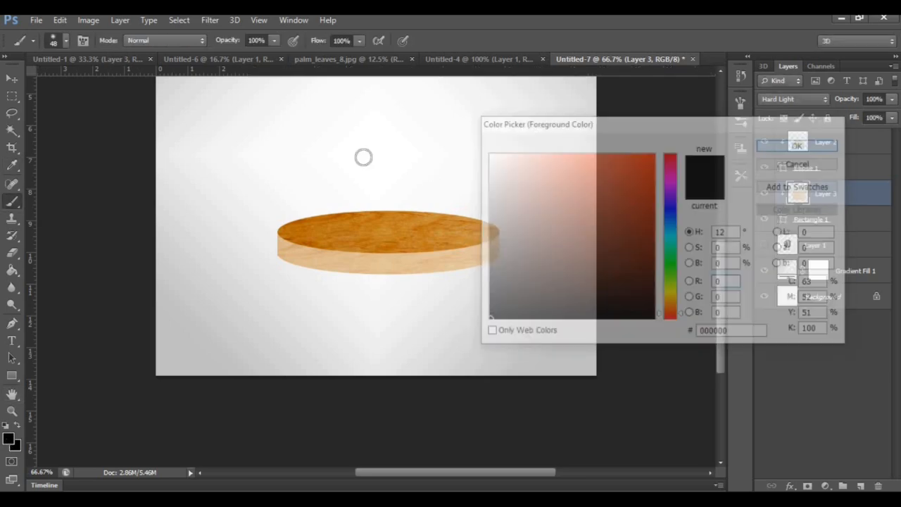
click(65, 41)
double_click(68, 142)
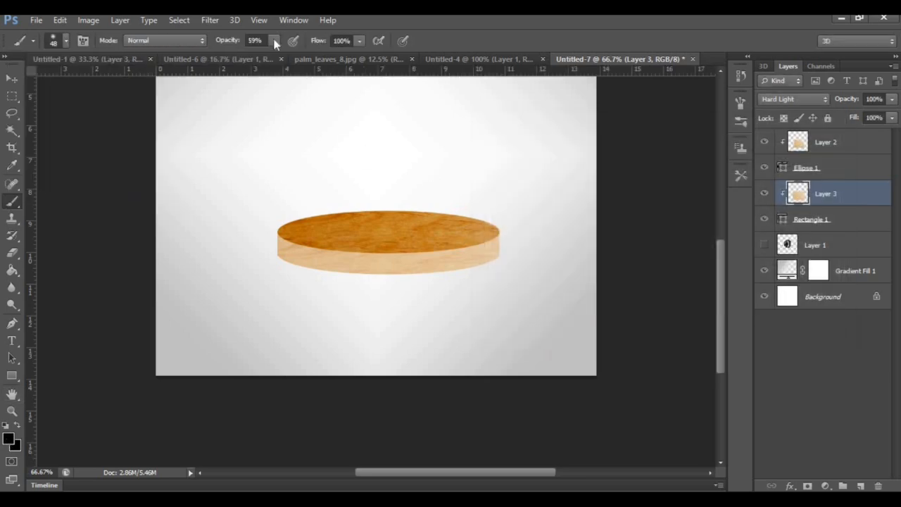
click(274, 40)
Shade the left and right ends of the podium's side on the lower wood texture layer, Layer 3
click(826, 142)
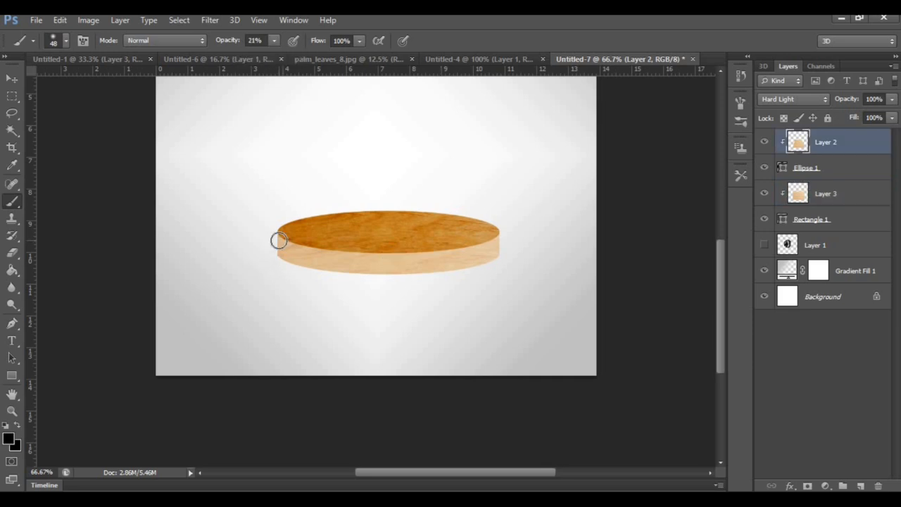
click(850, 201)
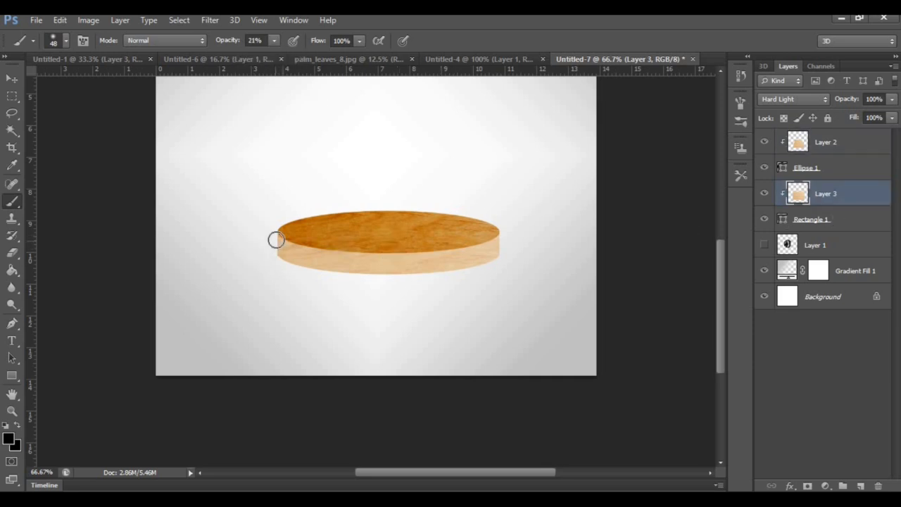
mouse_move(503, 245)
mouse_down()
mouse_move(492, 258)
mouse_move(492, 246)
mouse_move(504, 264)
mouse_up()
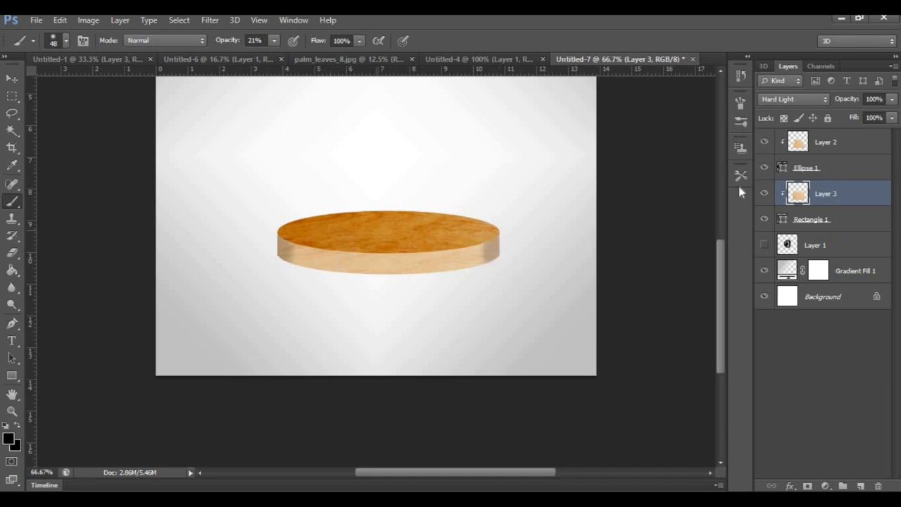
Shade the edges of the podium's top on Layer 2 with the brush opacity set to 7%
click(819, 145)
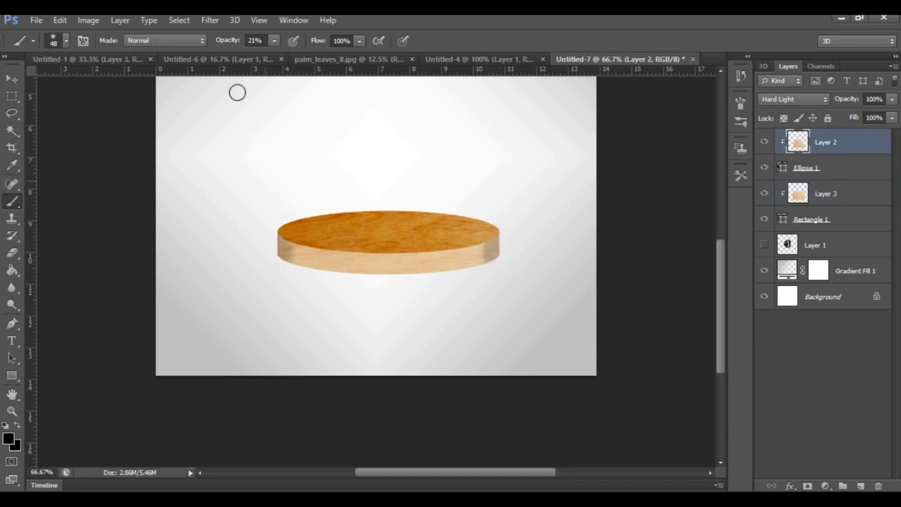
click(273, 41)
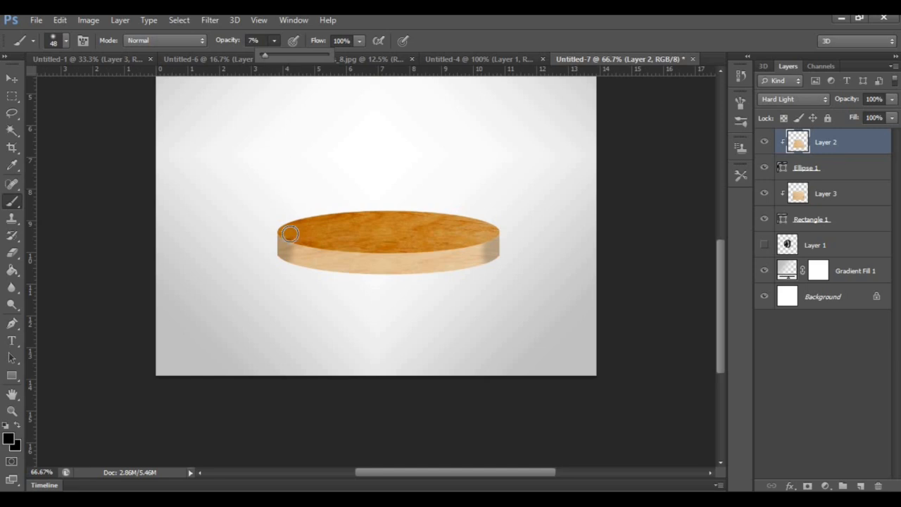
mouse_move(285, 235)
mouse_down()
mouse_move(302, 240)
mouse_move(284, 227)
mouse_move(297, 224)
mouse_up()
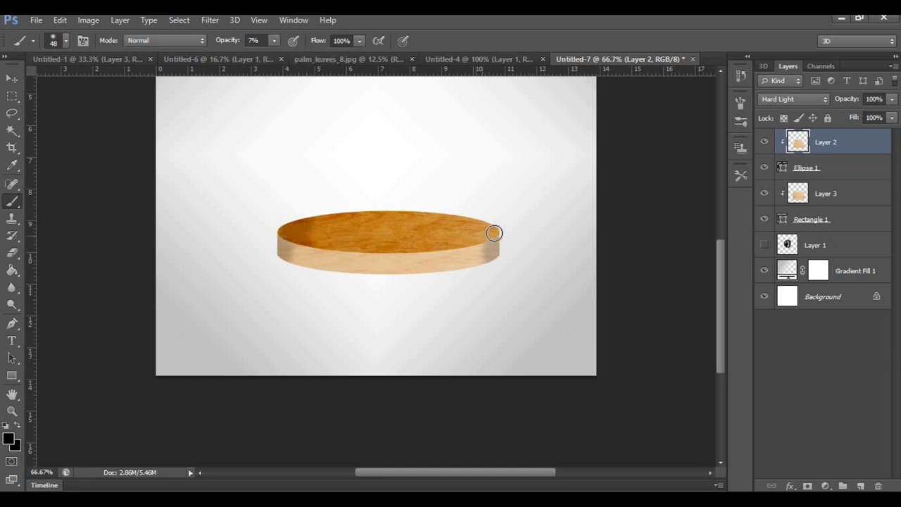
mouse_move(494, 233)
mouse_down()
mouse_move(471, 221)
mouse_move(491, 226)
mouse_move(445, 216)
mouse_move(510, 230)
mouse_move(481, 243)
mouse_up()
mouse_move(290, 224)
mouse_down()
mouse_move(317, 213)
mouse_move(279, 229)
mouse_move(296, 237)
mouse_up()
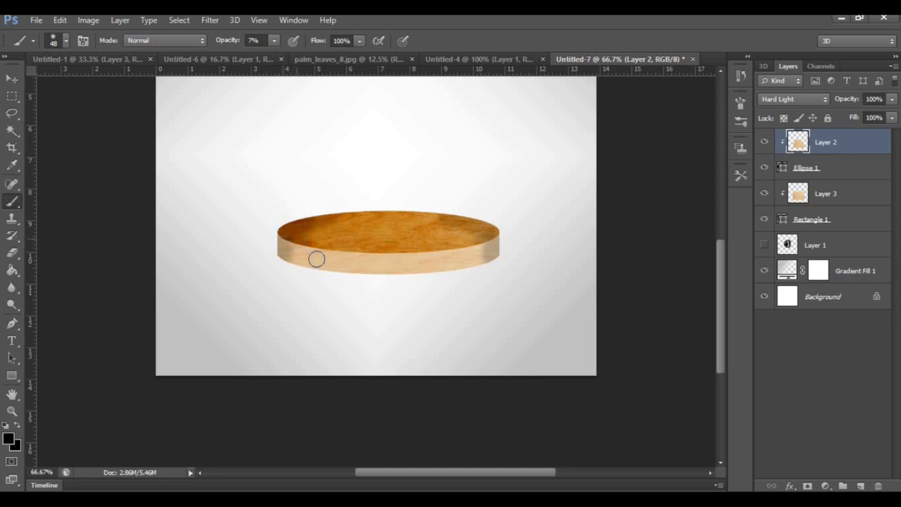
mouse_move(448, 212)
mouse_down()
mouse_move(419, 208)
mouse_move(492, 224)
mouse_move(431, 209)
mouse_move(304, 221)
mouse_move(359, 206)
mouse_move(506, 217)
mouse_move(504, 237)
mouse_move(303, 261)
mouse_move(302, 247)
mouse_move(336, 249)
mouse_up()
key(ctrl+minus)
key(ctrl+minus)
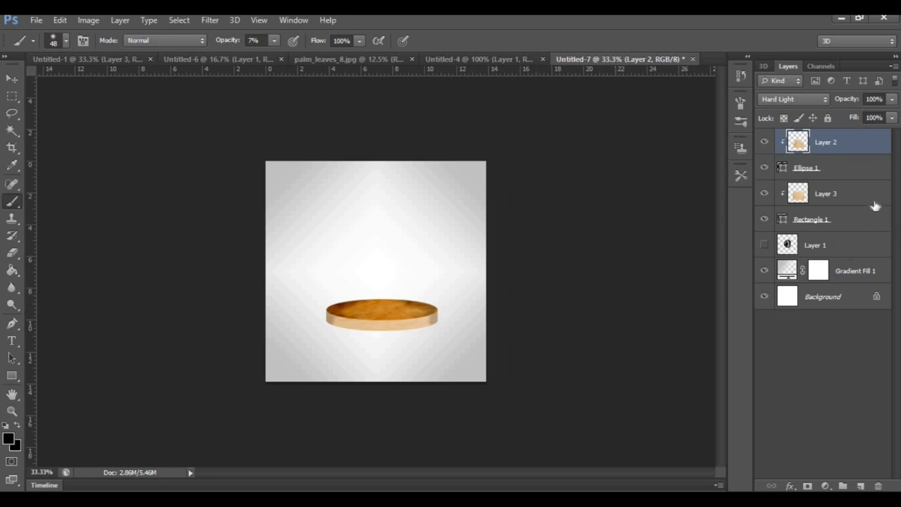
On a new layer directly below Rectangle 1, paint one soft black dab under the podium with an 89 px brush at 100% opacity
click(860, 486)
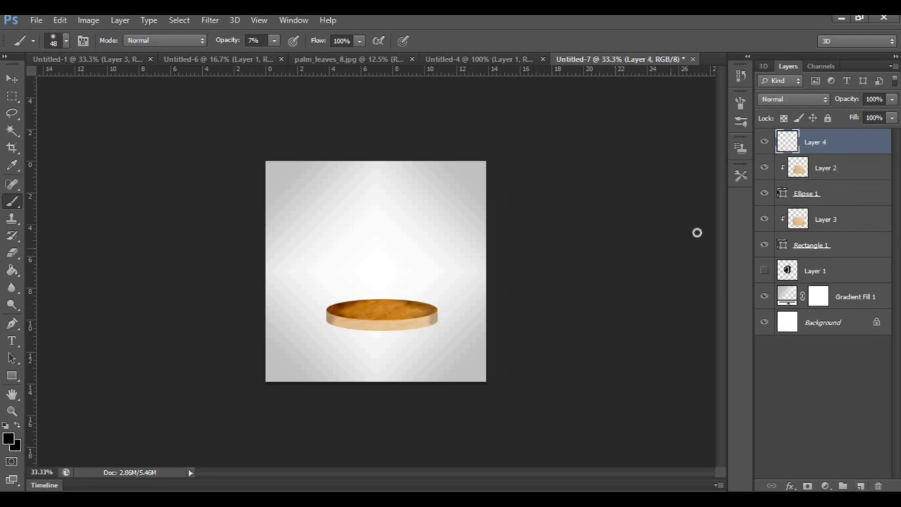
drag(849, 148, 798, 248)
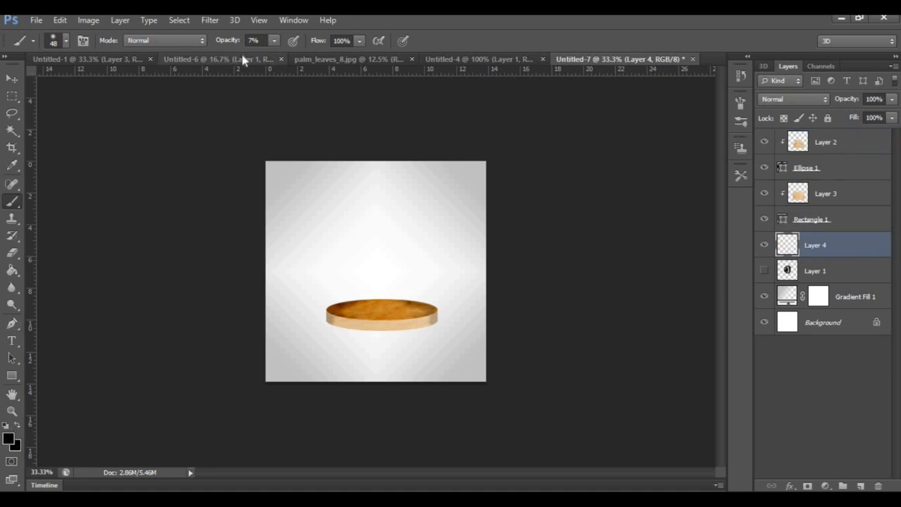
click(274, 40)
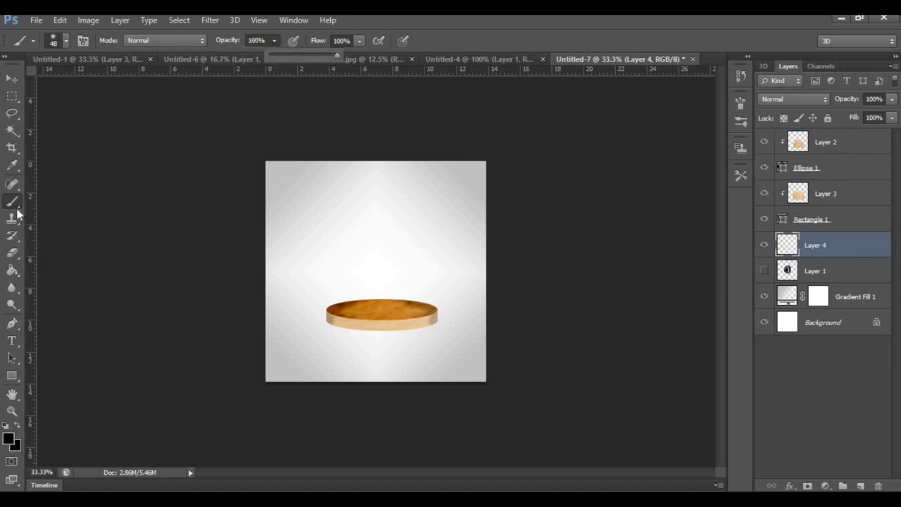
click(65, 40)
mouse_move(67, 83)
mouse_down()
mouse_move(52, 84)
mouse_move(74, 85)
mouse_up()
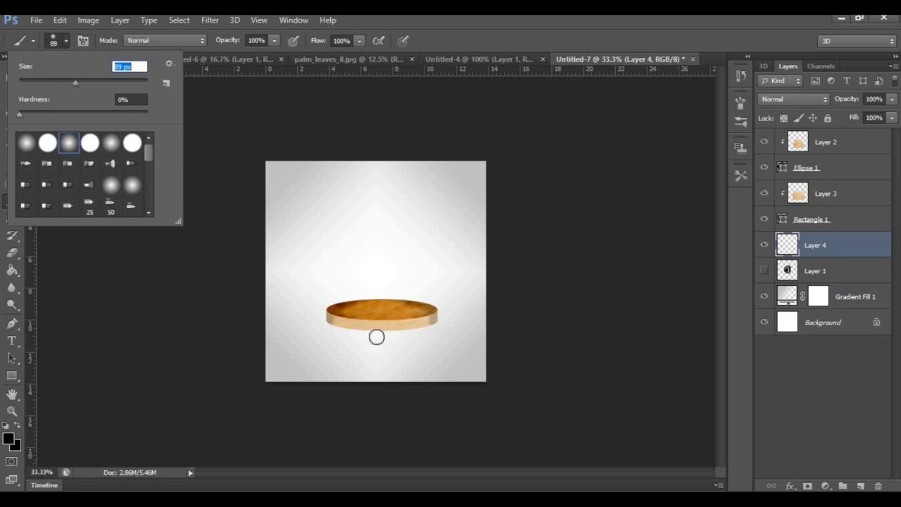
click(377, 338)
Stretch the dab on Layer 4 to 826.57% width and centre it beneath the podium as a ground shadow
key(ctrl+t)
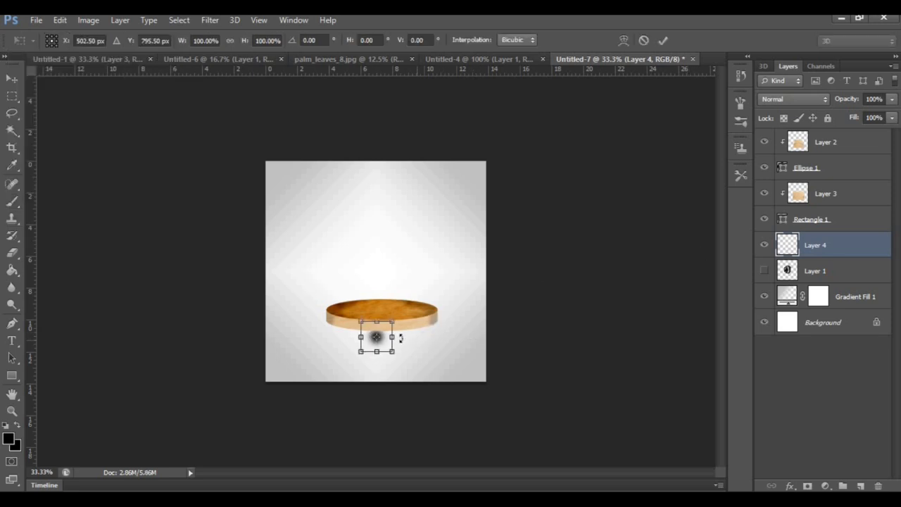
drag(392, 338, 516, 337)
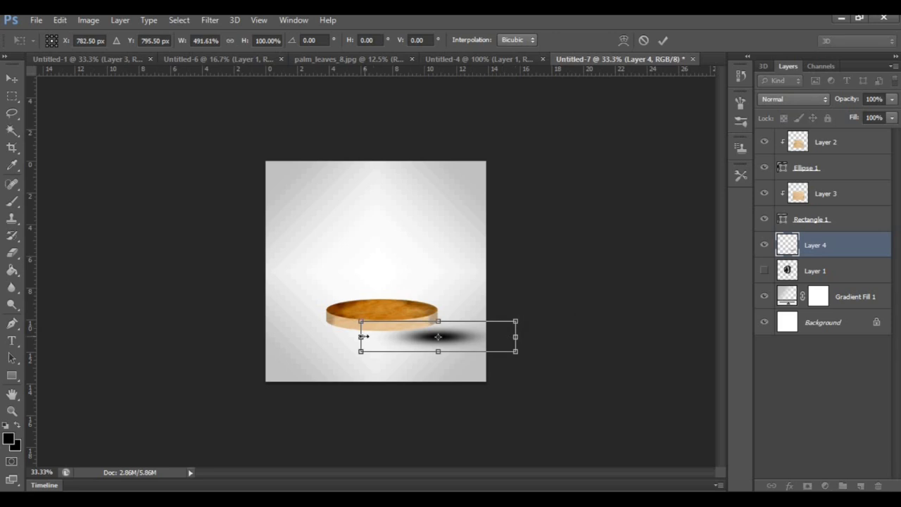
mouse_move(359, 337)
mouse_down()
mouse_move(254, 330)
mouse_move(403, 334)
mouse_up()
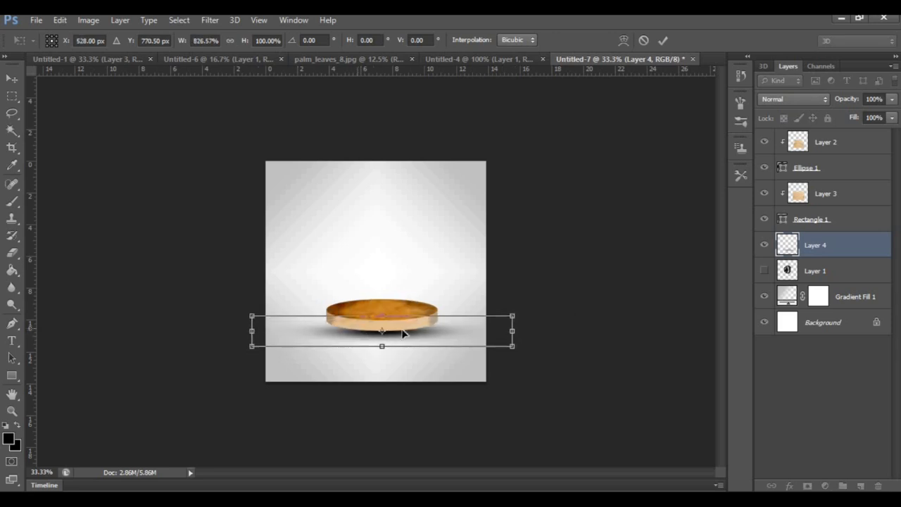
key(Left)
key(Left)
key(Left)
key(Up)
key(Up)
key(Down)
key(Down)
key(Down)
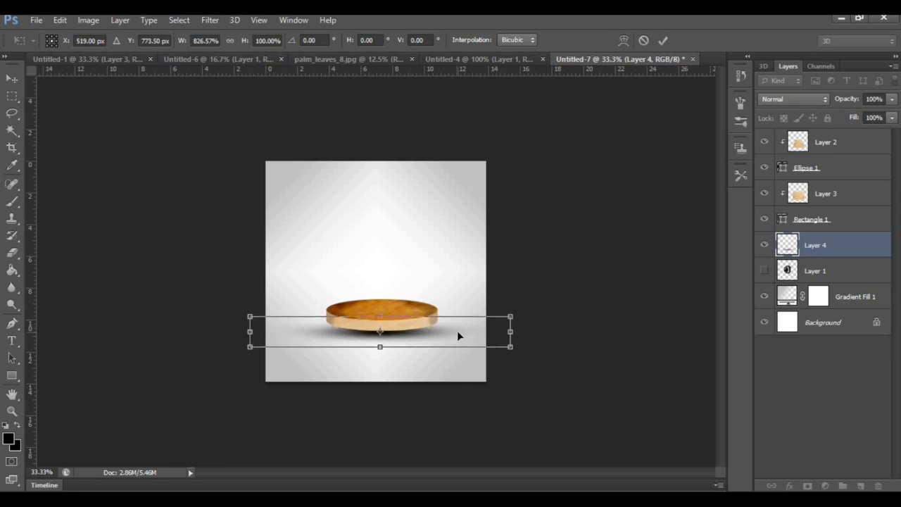
key(b)
key(Return)
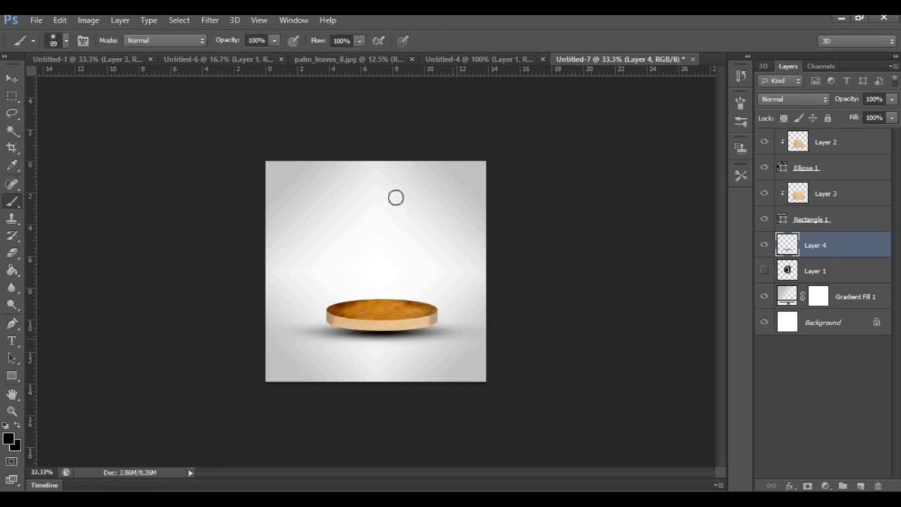
Soften the podium's ground shadow on Layer 4 with a Gaussian Blur of 36.0 pixels radius
click(215, 20)
mouse_move(257, 104)
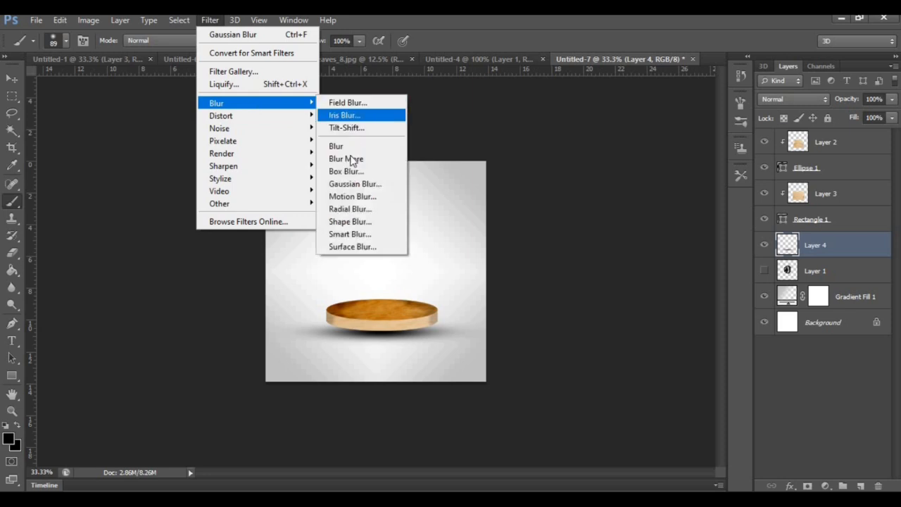
click(356, 183)
drag(558, 302, 579, 301)
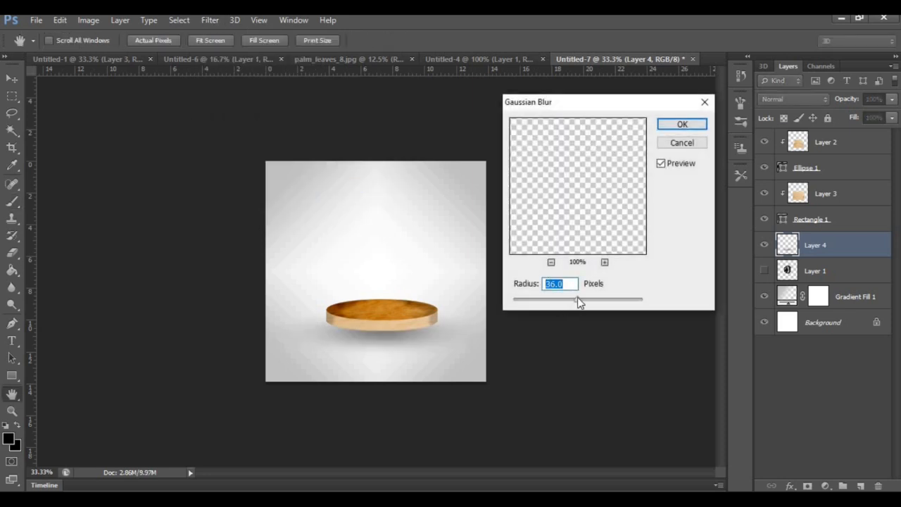
click(688, 125)
key(b)
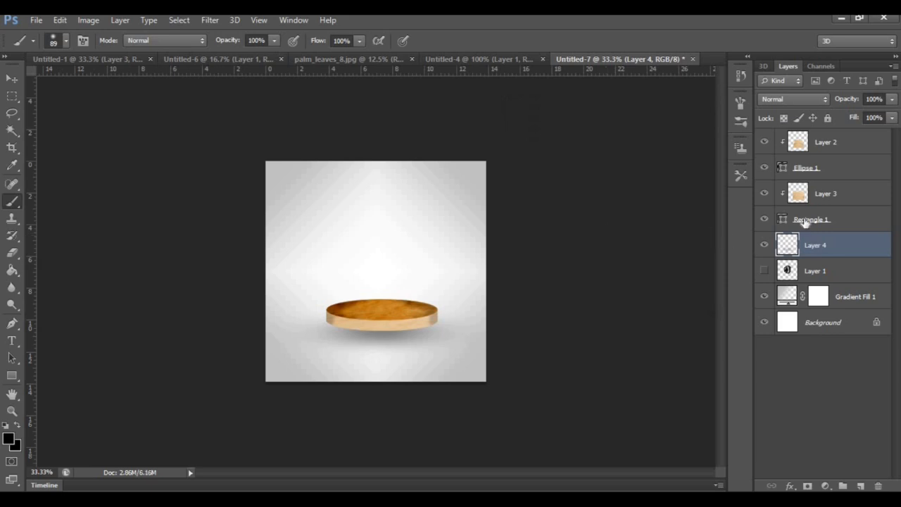
Move the watch layer, Layer 1, to the top of the layer stack and make it visible
drag(821, 274, 810, 153)
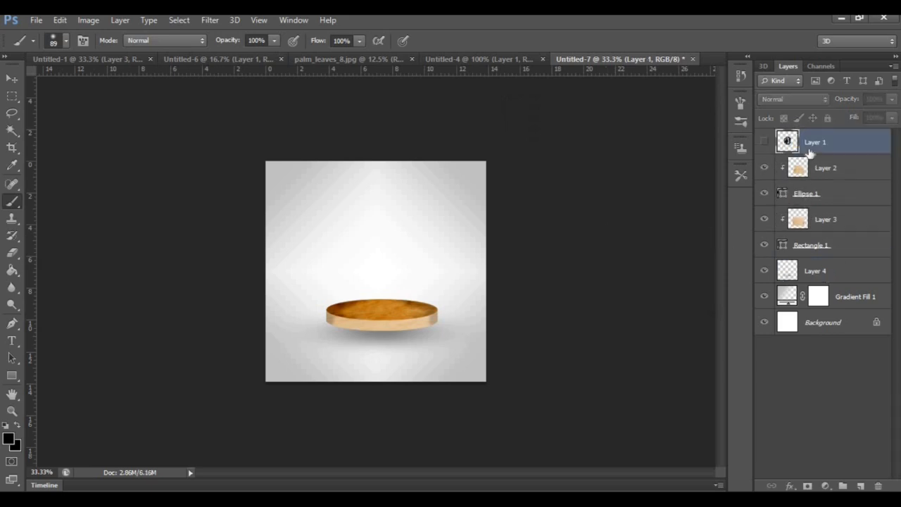
click(764, 143)
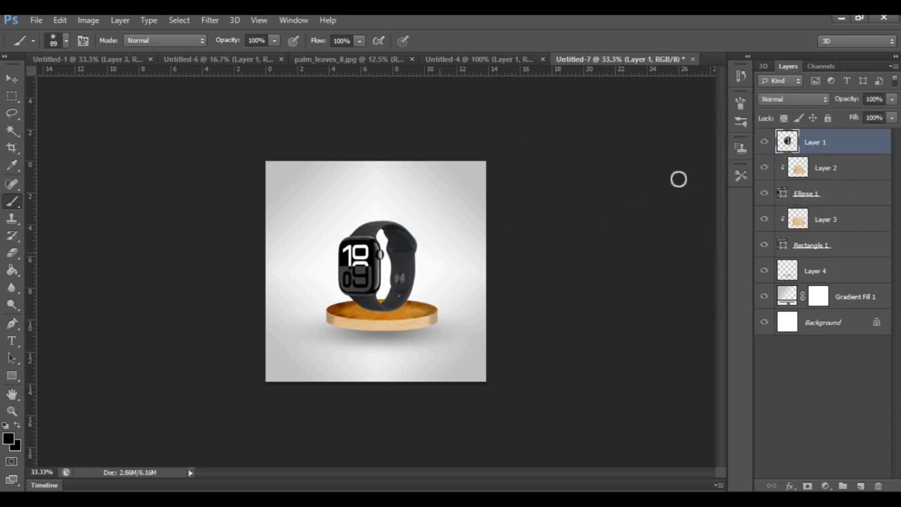
Scale the smartwatch down slightly and position it so its strap rests on the podium's top
key(ctrl+plus)
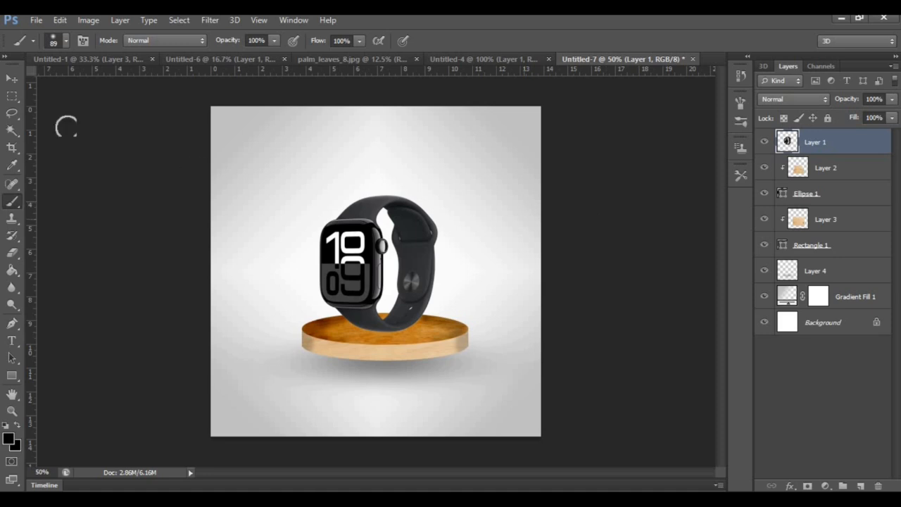
key(v)
key(ctrl+t)
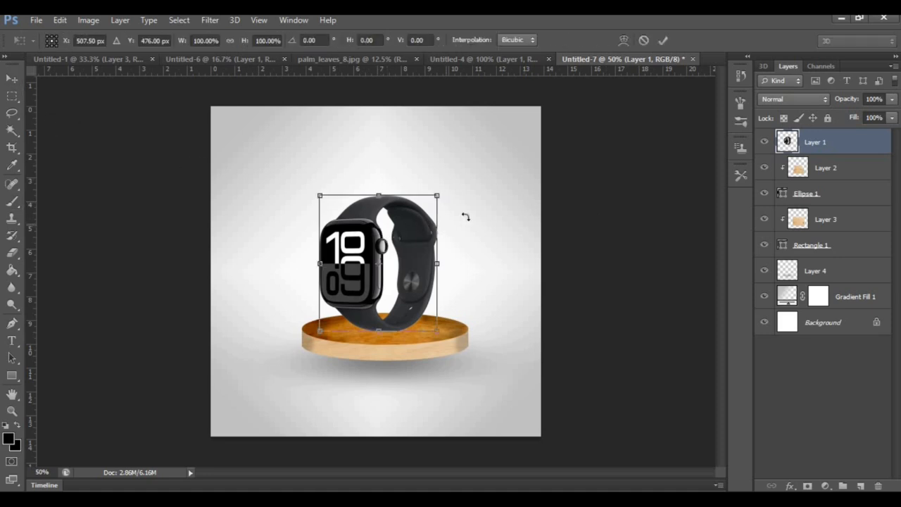
drag(316, 194, 332, 209)
drag(367, 246, 378, 259)
key(Return)
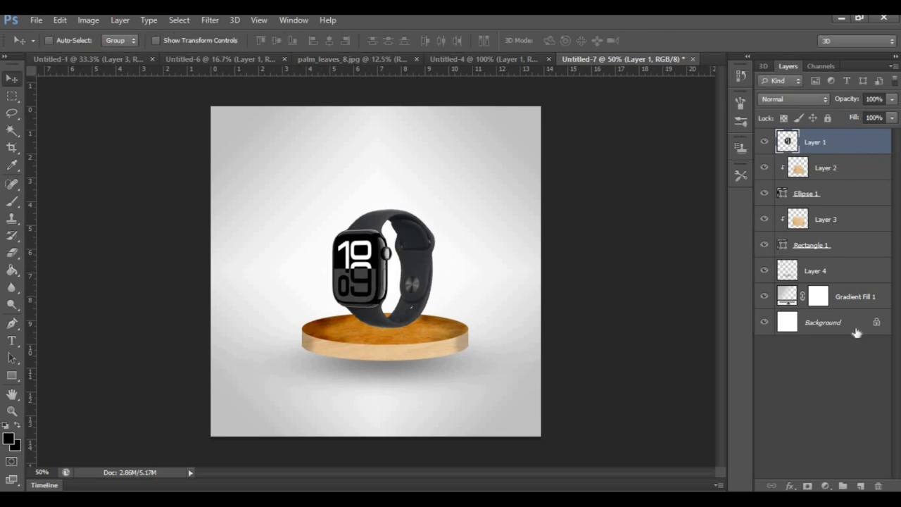
Paint a soft black dab at the base of the watch strap on a new layer and place that layer below Layer 1
click(862, 485)
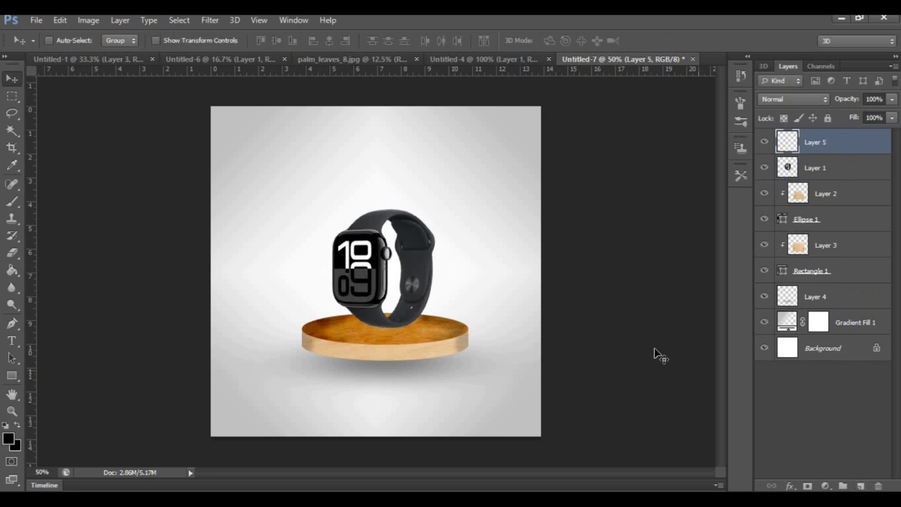
click(14, 201)
drag(388, 330, 405, 330)
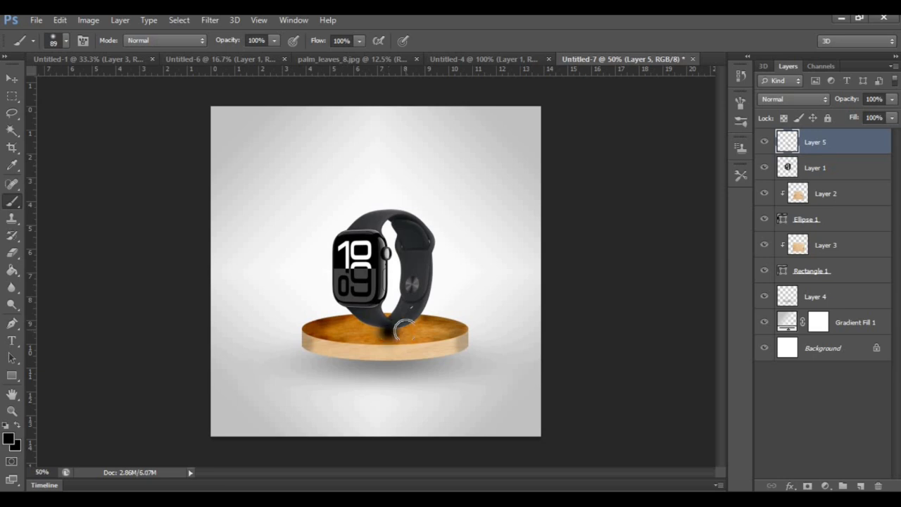
drag(845, 145, 842, 172)
Stretch the dab on Layer 5 to 504.20% width and centre it under the watch as a contact shadow
key(ctrl+t)
drag(407, 332, 533, 330)
drag(363, 329, 295, 331)
drag(454, 335, 424, 334)
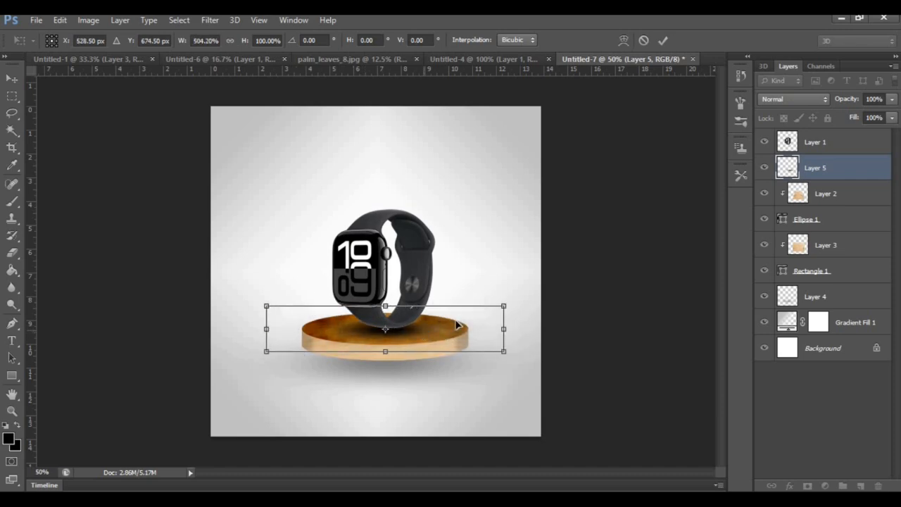
key(Return)
key(b)
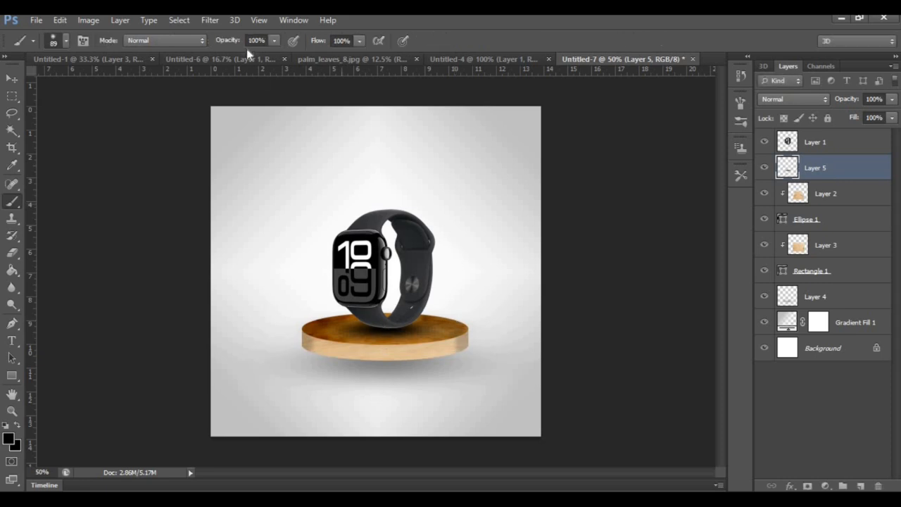
Soften the watch's contact shadow on Layer 5 with a Gaussian Blur of less than 36 pixels radius
click(208, 21)
mouse_move(281, 104)
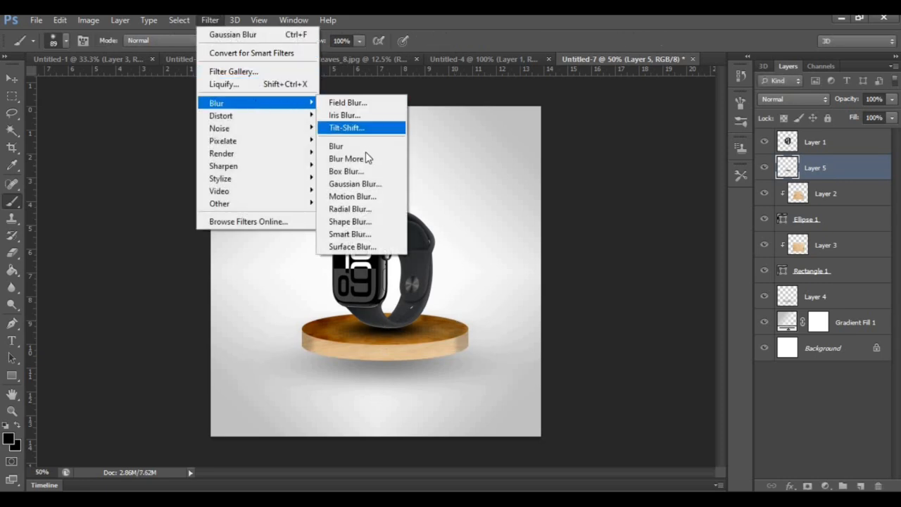
click(356, 184)
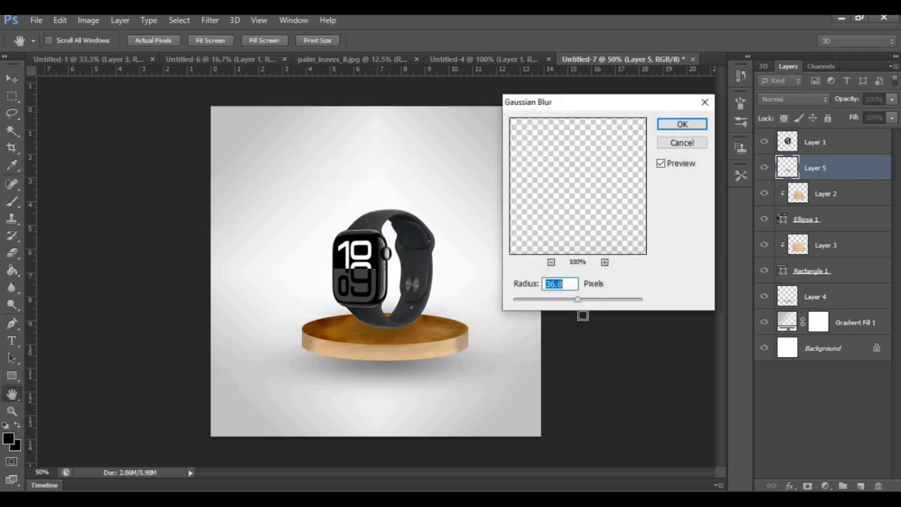
drag(583, 304, 563, 304)
click(682, 125)
key(b)
Place vertical guides at the canvas centre and as equal margins just inside the left and right canvas edges
key(ctrl+minus)
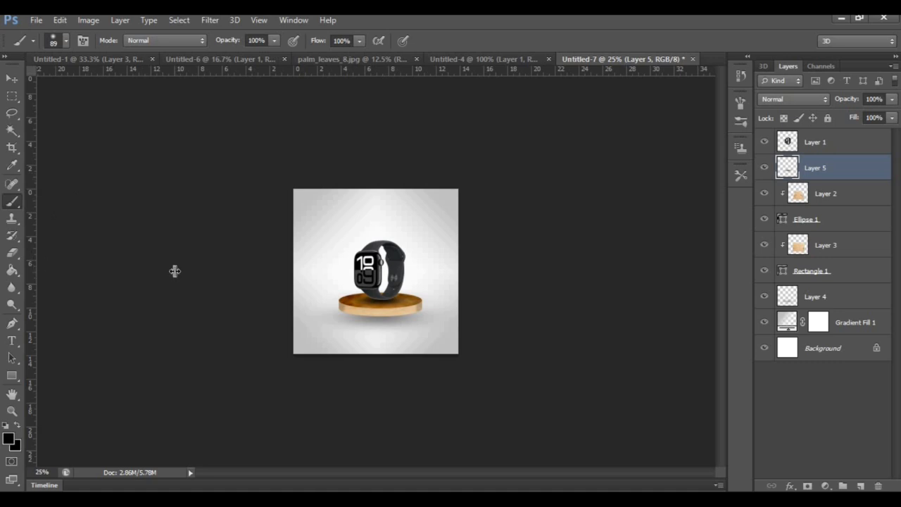
drag(174, 271, 375, 269)
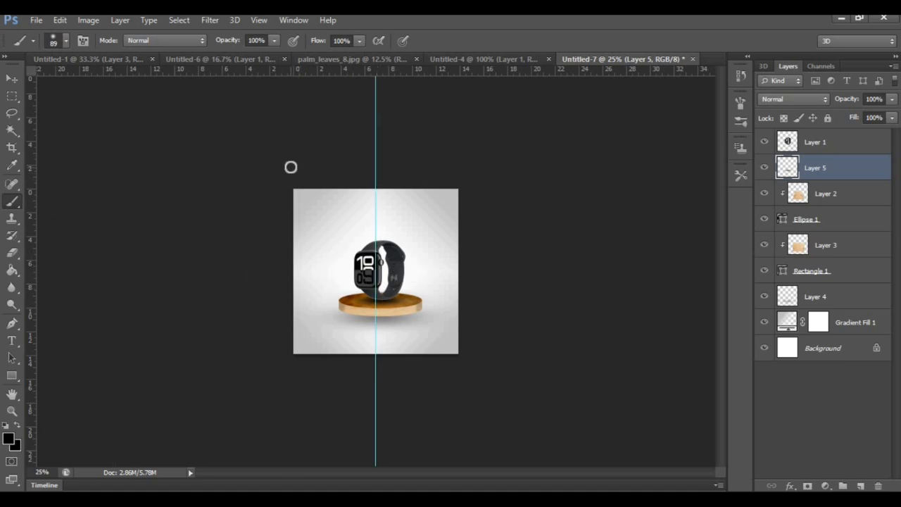
drag(43, 284, 308, 327)
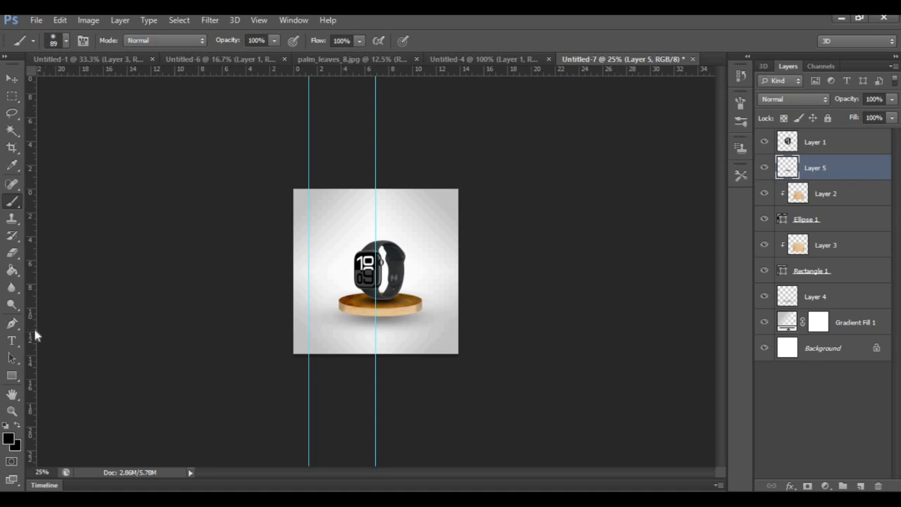
drag(33, 325, 445, 337)
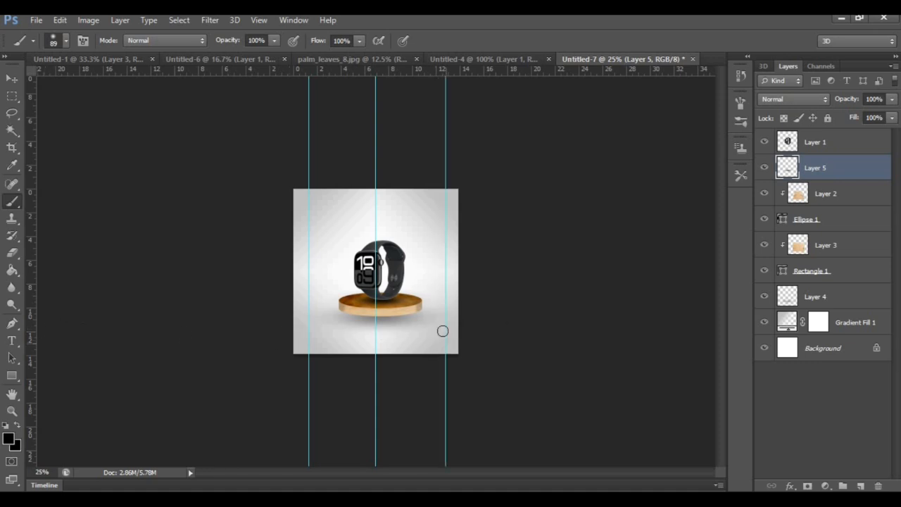
click(12, 78)
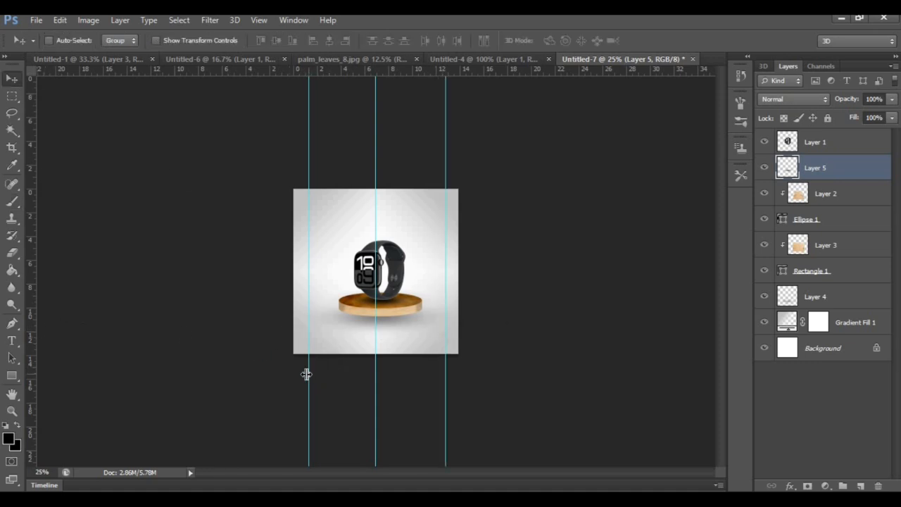
drag(306, 374, 302, 373)
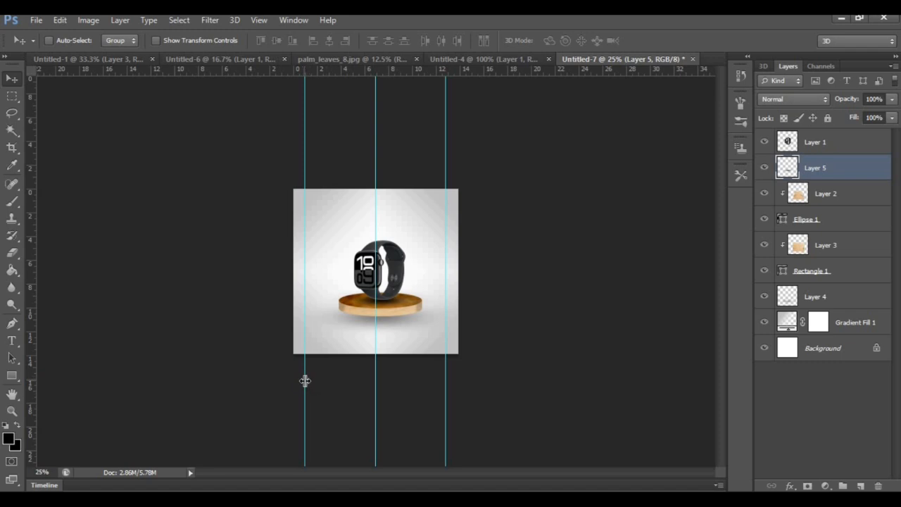
drag(446, 388, 461, 399)
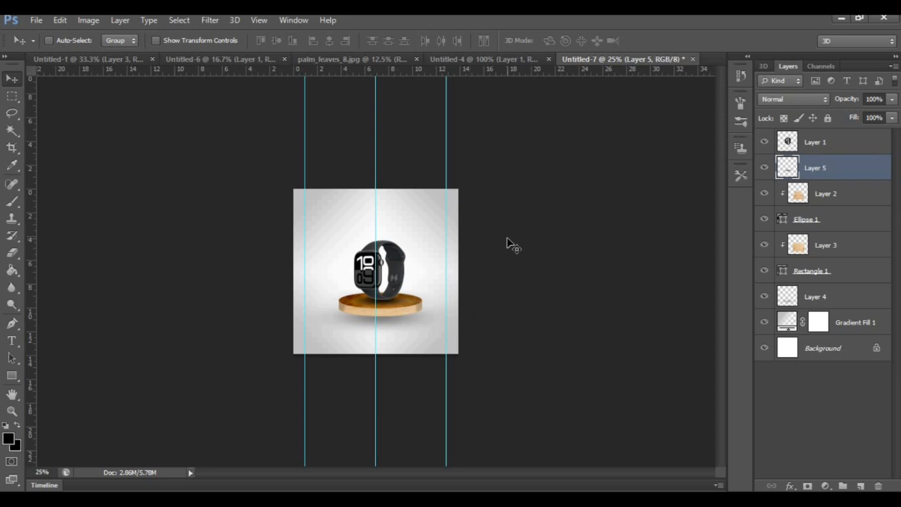
Add the text "Apple Watch Series 10" above the watch in the upper left area of the canvas
key(ctrl+plus)
key(ctrl+plus)
key(t)
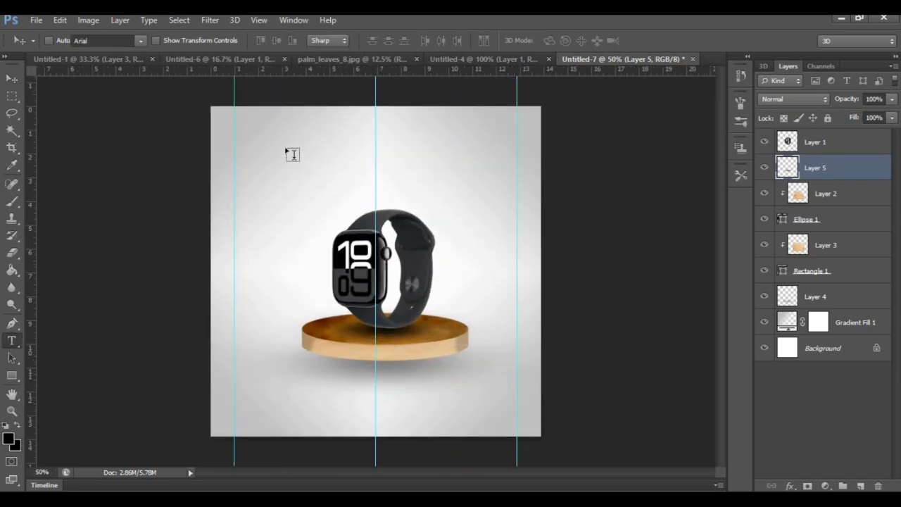
click(289, 151)
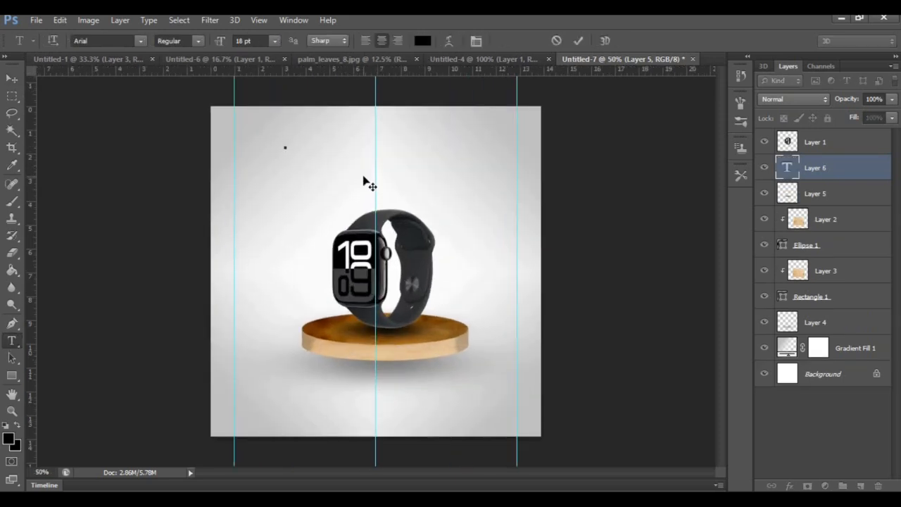
Set the font of the whole "Apple Watch Series 10" text to Bebas Neue
key(ctrl+a)
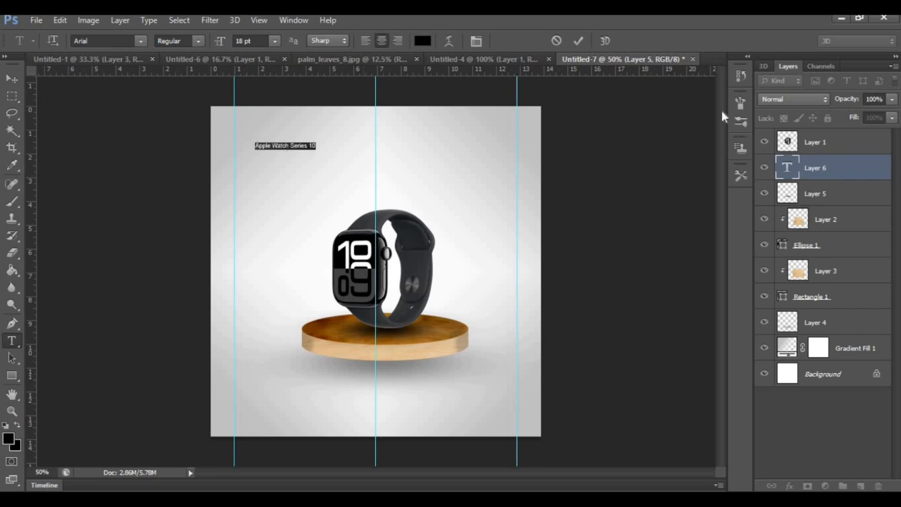
click(476, 40)
click(667, 114)
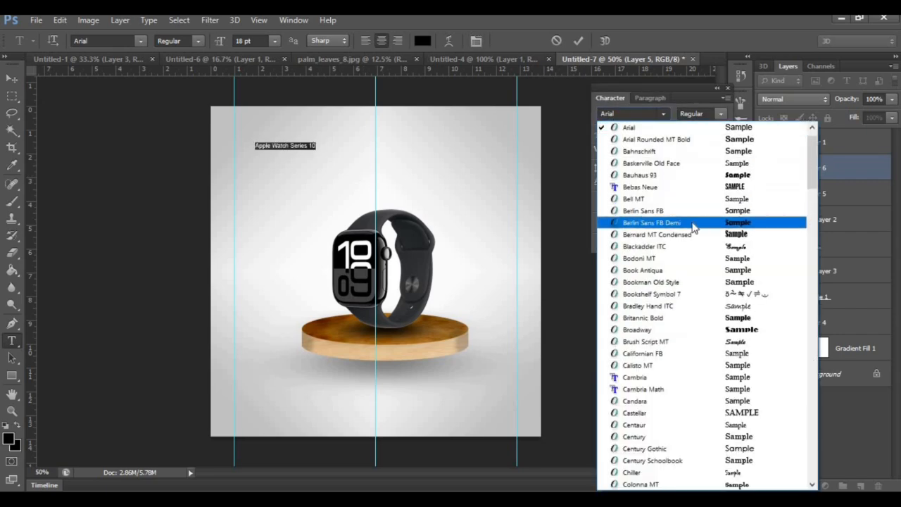
click(640, 187)
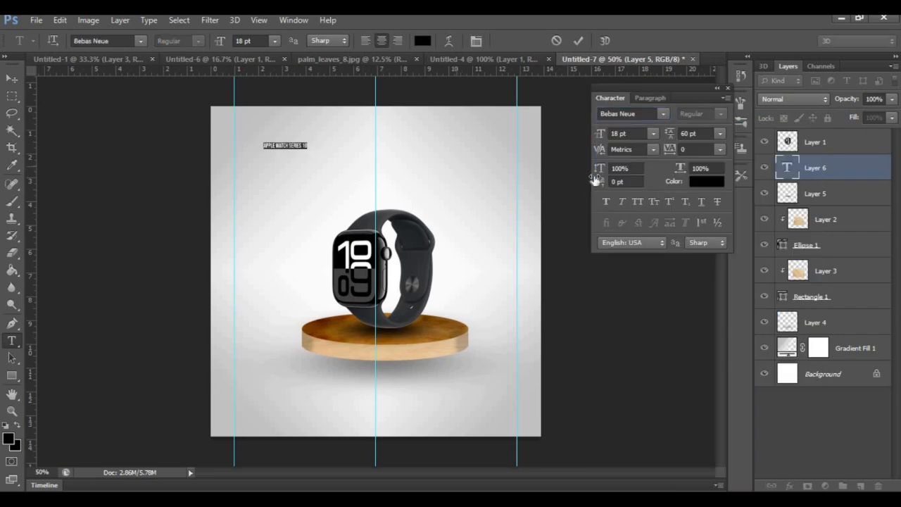
Scale the title text to about 497%, centre it on the middle guide above the watch, and move its layer above Layer 1
click(12, 79)
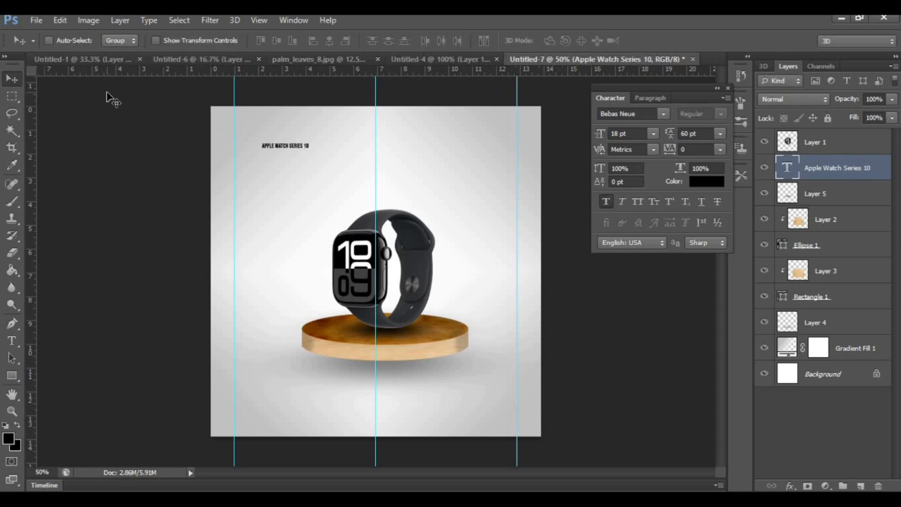
key(ctrl+t)
drag(378, 191, 482, 235)
mouse_move(437, 164)
mouse_down()
mouse_move(430, 152)
mouse_move(442, 156)
mouse_up()
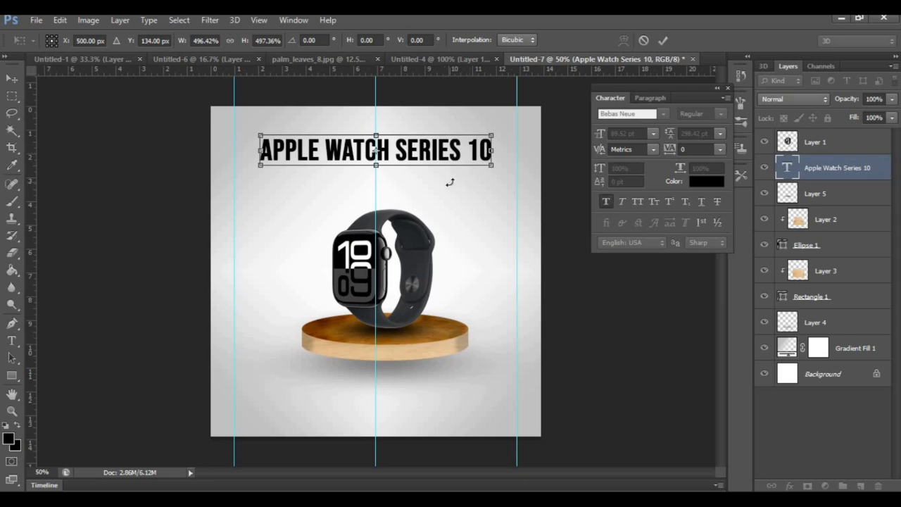
key(Return)
drag(849, 168, 841, 137)
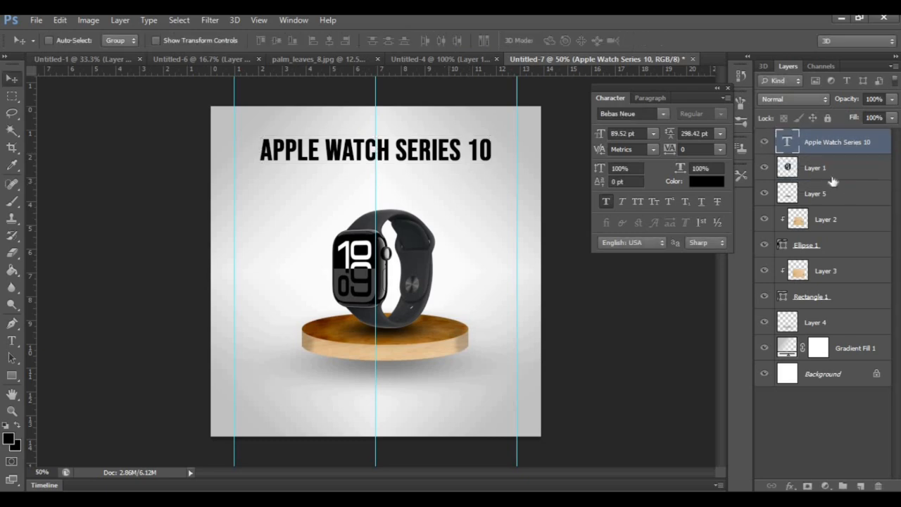
Move the watch, podium and shadow layers, Layer 1 through Layer 4, down together to Y 686.50 px
click(832, 180)
shift+click(845, 325)
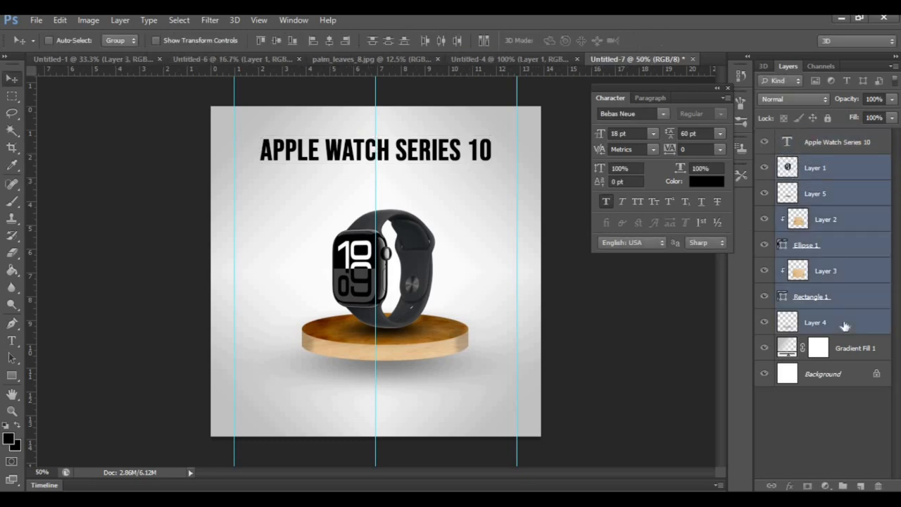
key(ctrl+t)
key(Down)
key(Down)
key(Down)
key(Down)
key(Down)
key(Down)
key(Down)
key(Down)
key(Down)
key(Down)
key(Down)
key(Down)
key(Down)
key(Down)
key(Down)
key(Down)
key(Down)
key(Down)
key(Down)
key(Down)
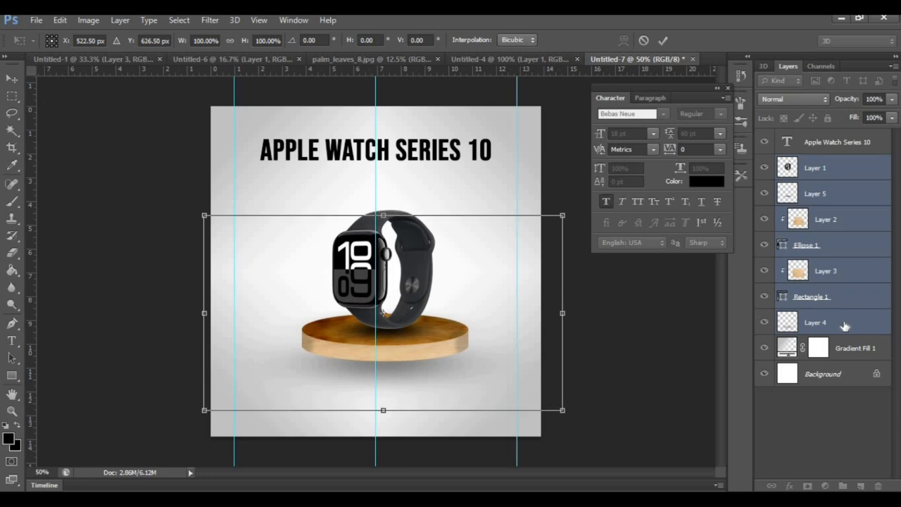
key(Down)
key(Down)
key(Down)
key(Down)
key(Down)
key(Down)
key(Down)
key(Down)
key(Down)
key(Down)
key(Down)
key(Down)
key(Down)
key(Down)
key(Down)
key(Down)
key(Down)
key(Down)
key(Down)
key(Down)
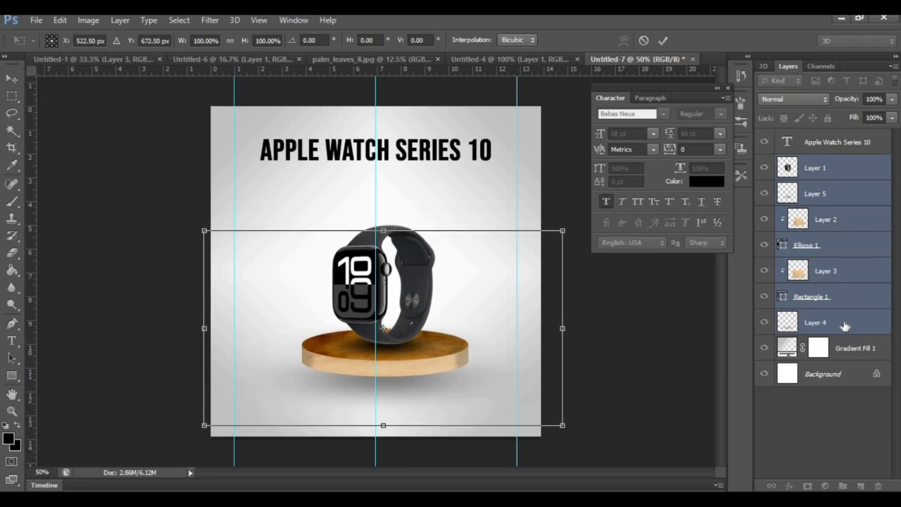
key(Return)
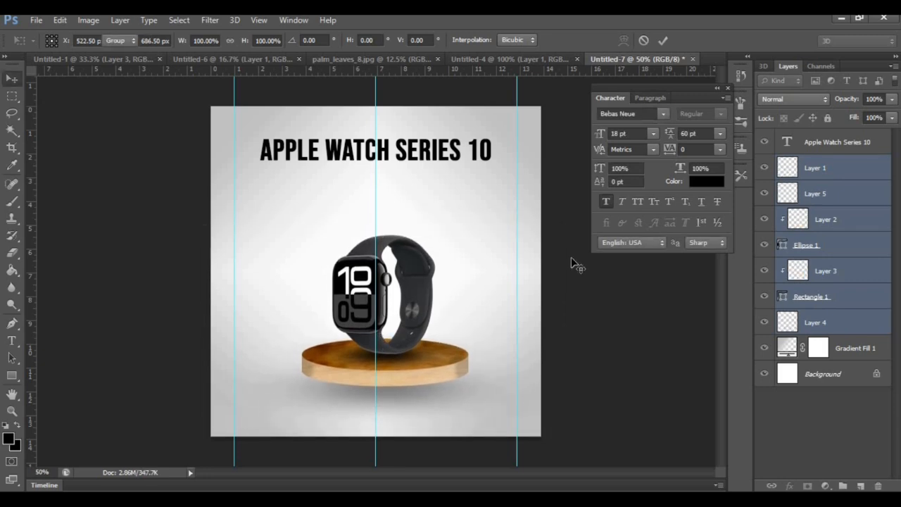
Paste the monthly price and cashback text as a new text layer below the title and set its font to Arial
click(811, 150)
click(12, 341)
click(312, 197)
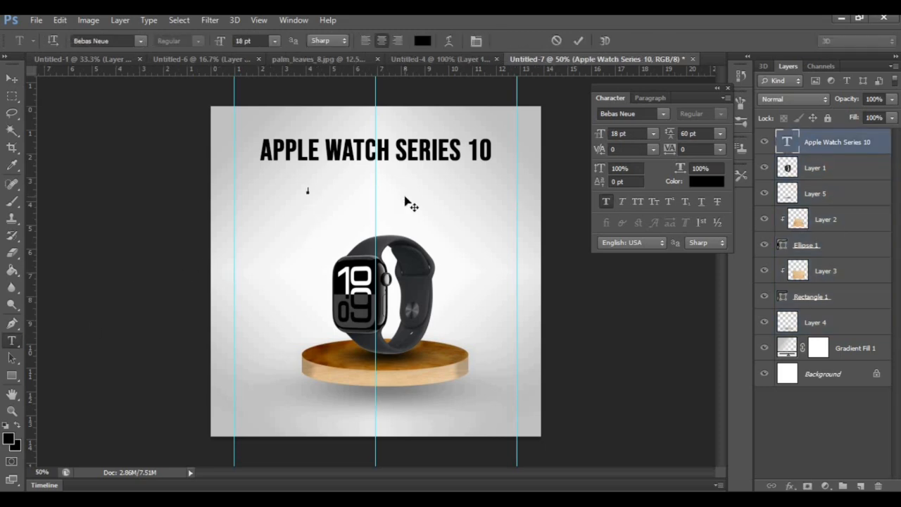
text(FROM ₹4679.00/MO. WITH INSTANT CASHBACK§ AND NO COST EMI§FOOTNOTE OR ₹46900.00)
key(ctrl+a)
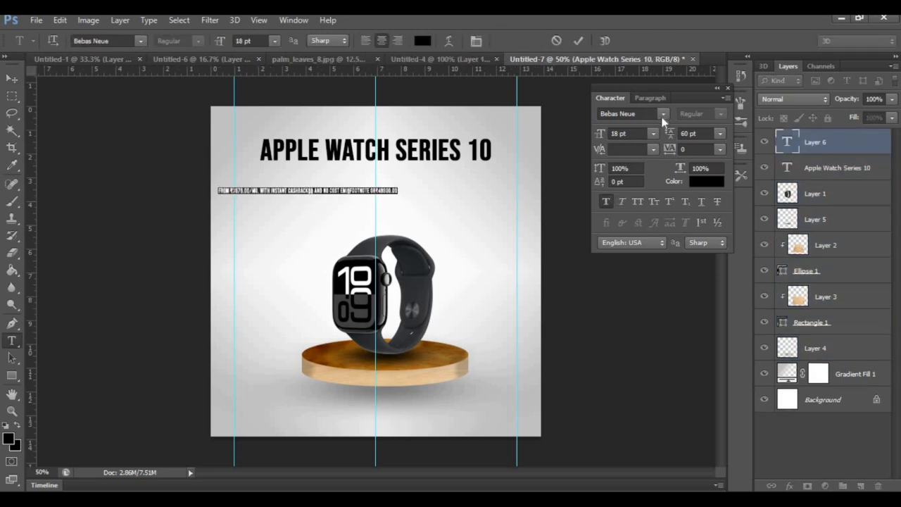
click(663, 114)
scroll(652, 154, up, 2)
click(651, 154)
Move the price text directly beneath the title and break it onto a new line before "₹46900.00"
click(12, 79)
drag(338, 195, 402, 179)
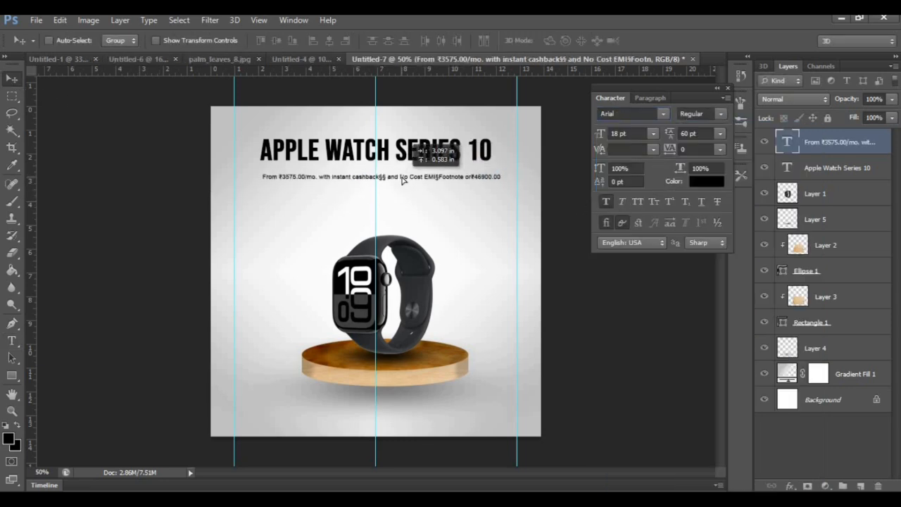
click(11, 340)
click(470, 177)
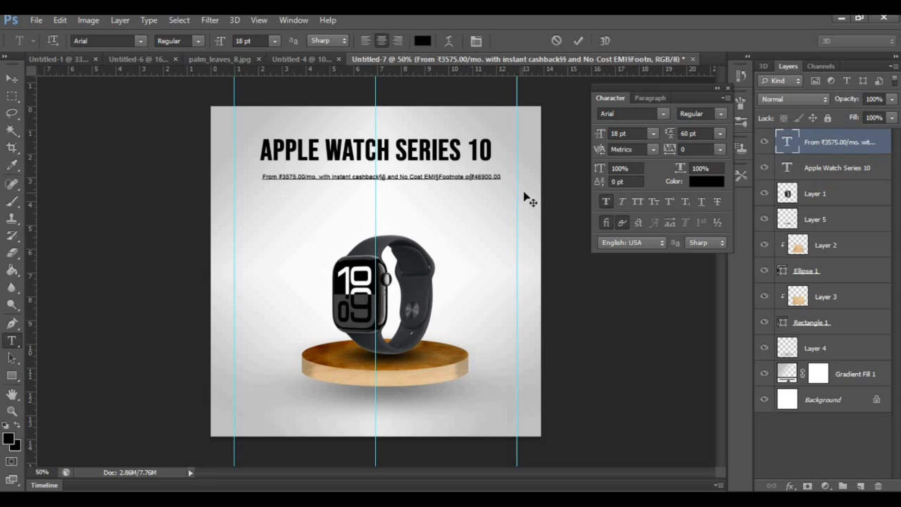
key(Return)
Set the "₹46900.00" line to Bebas Neue at 48 pt
drag(404, 196, 362, 196)
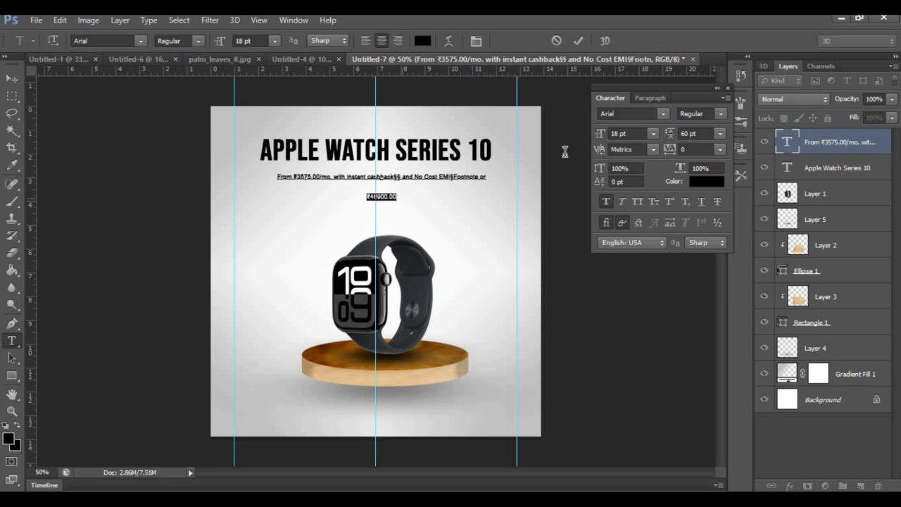
click(663, 115)
click(677, 186)
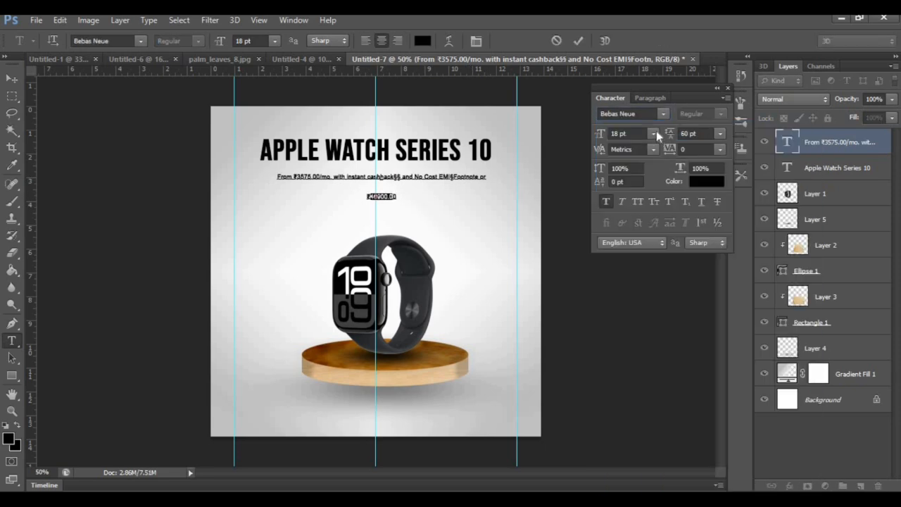
click(654, 134)
click(638, 326)
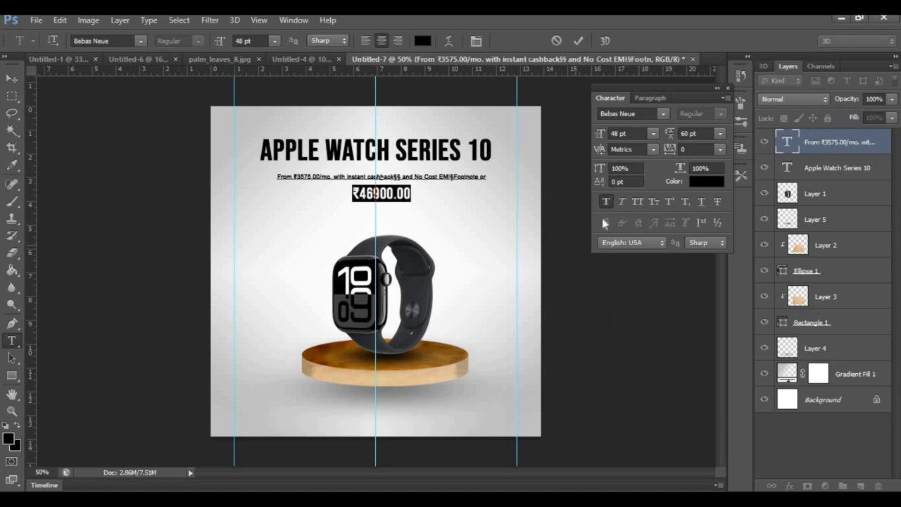
click(11, 78)
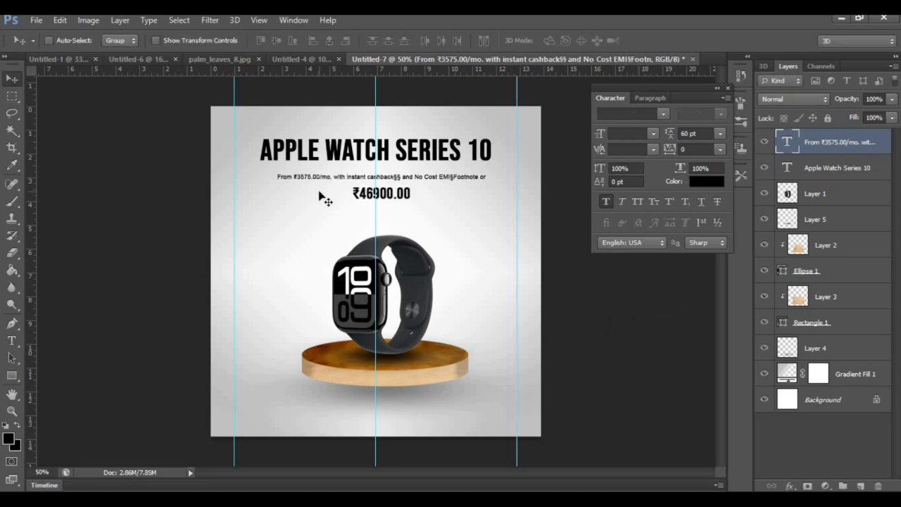
Nudge the two-line price text so it is centred on the middle guide and sits closer to the title
key(ctrl+t)
key(Left)
key(Left)
key(Left)
key(Left)
key(Left)
key(Left)
key(Left)
key(Left)
key(Left)
key(Left)
key(Left)
key(Left)
key(Left)
key(Left)
key(Left)
key(Left)
key(Left)
key(Left)
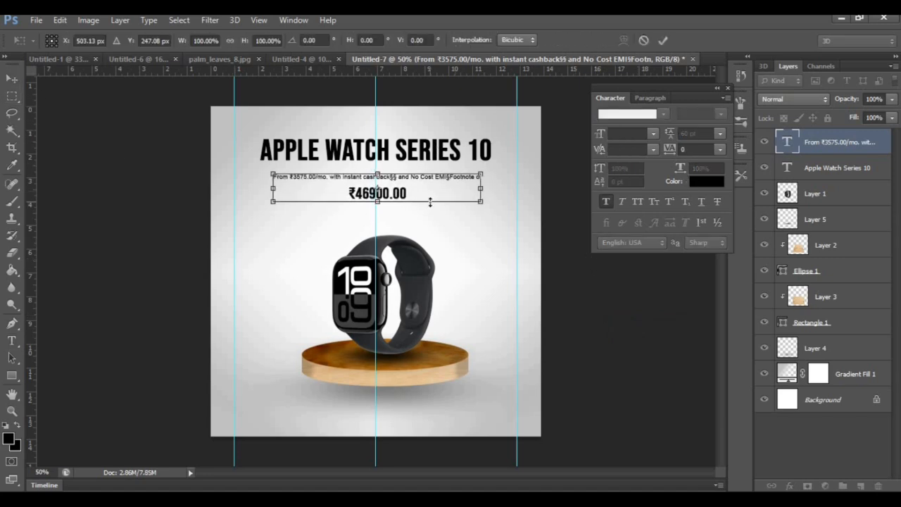
key(Up)
key(Up)
key(Up)
key(Up)
key(Up)
key(Up)
key(Up)
key(Up)
key(Up)
key(Up)
key(Up)
key(Up)
key(Up)
key(Up)
key(Up)
key(Up)
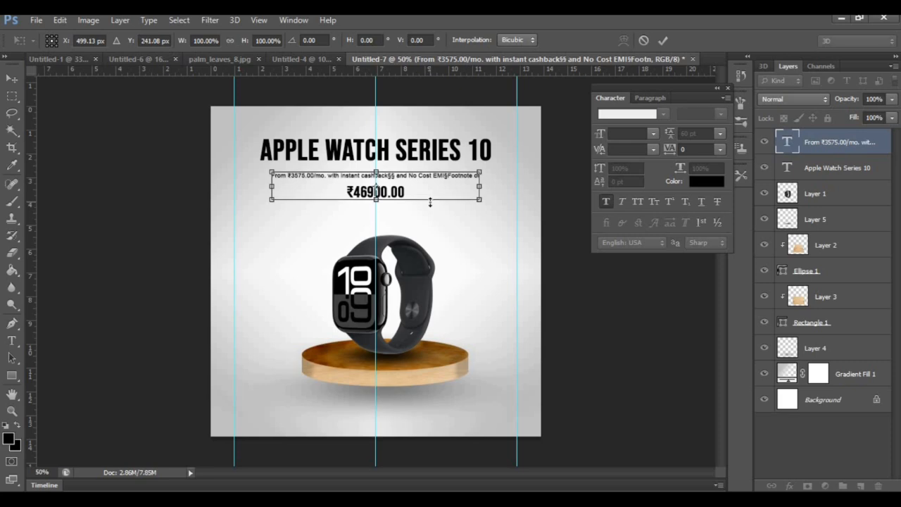
key(Return)
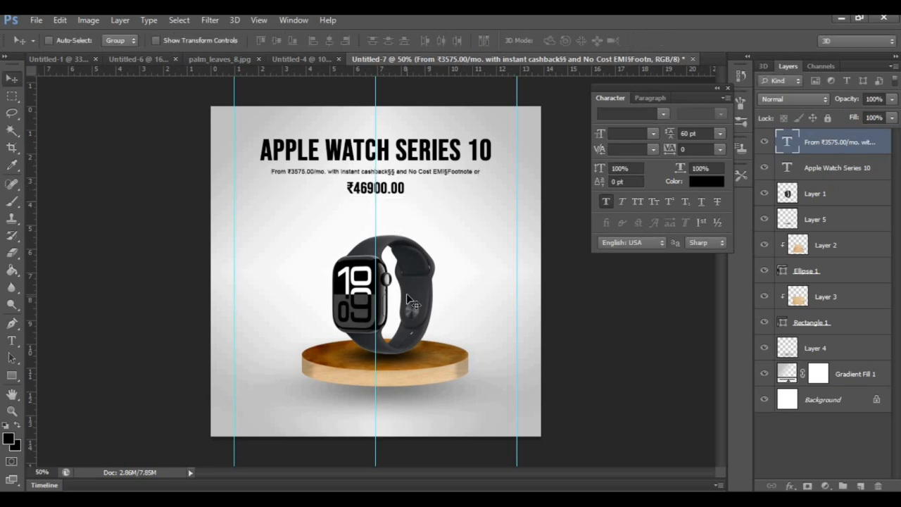
Paste the copied palm leaf as a new layer over the watch and flip it horizontally
key(ctrl+v)
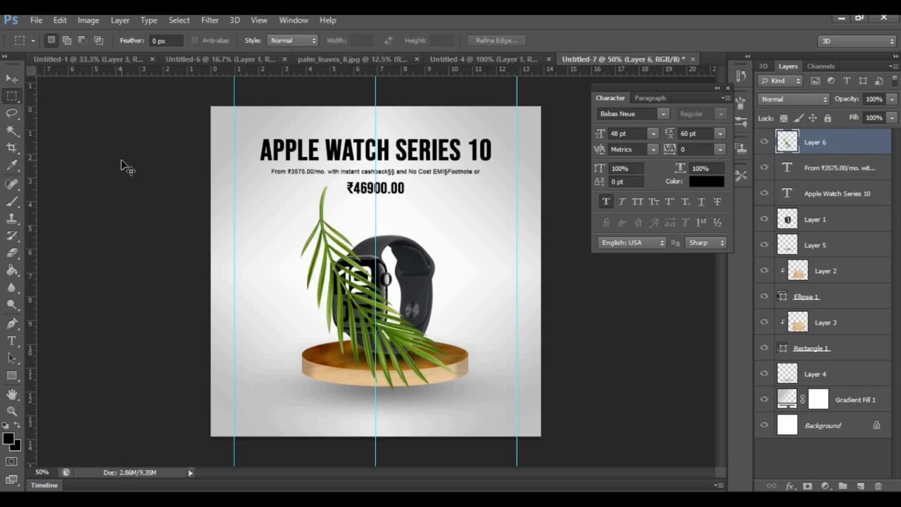
key(ctrl+t)
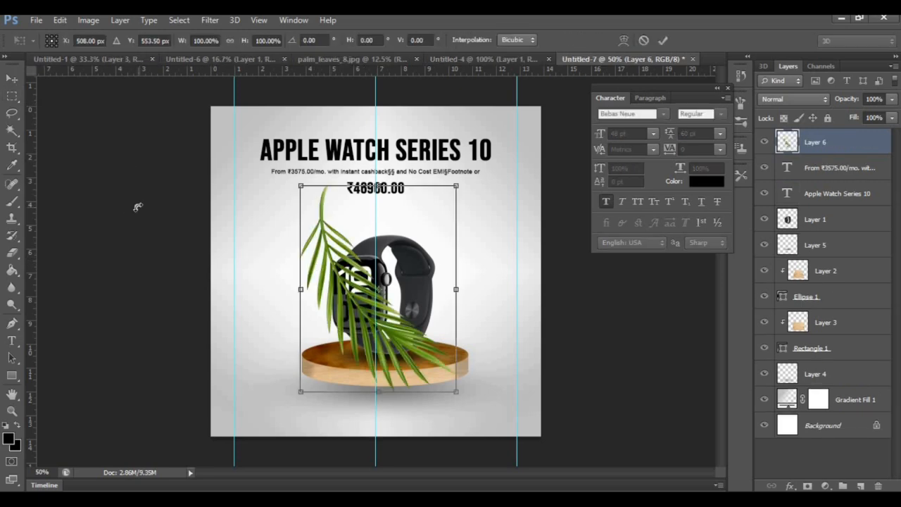
key(Return)
key(m)
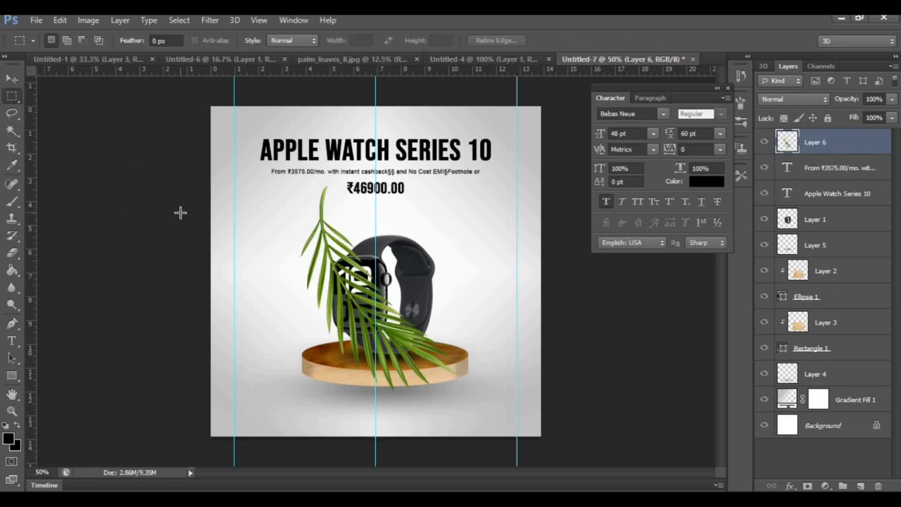
key(ctrl+t)
right_click(393, 76)
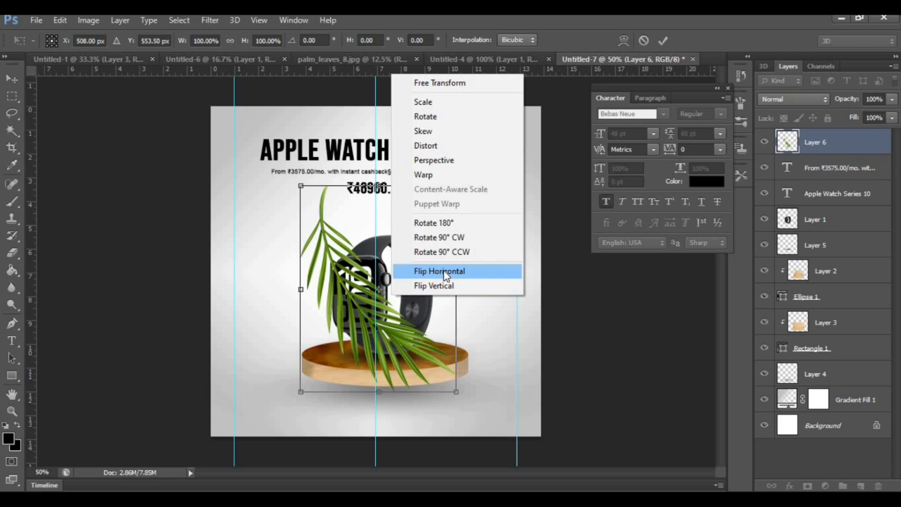
click(445, 275)
Rotate the palm leaf to about -58°, scale it to about 82%, and place it against the left canvas edge
drag(465, 407, 528, 255)
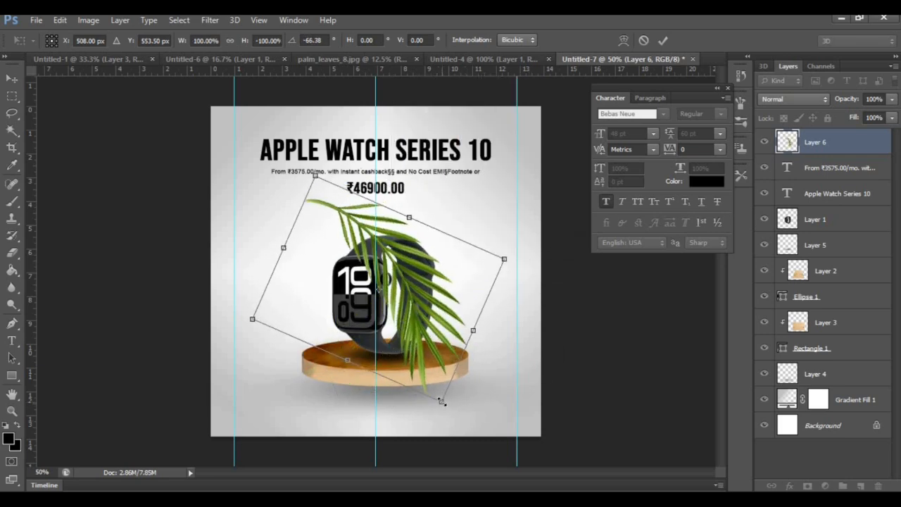
drag(440, 401, 405, 339)
drag(423, 272, 304, 288)
drag(291, 359, 284, 382)
drag(290, 320, 278, 307)
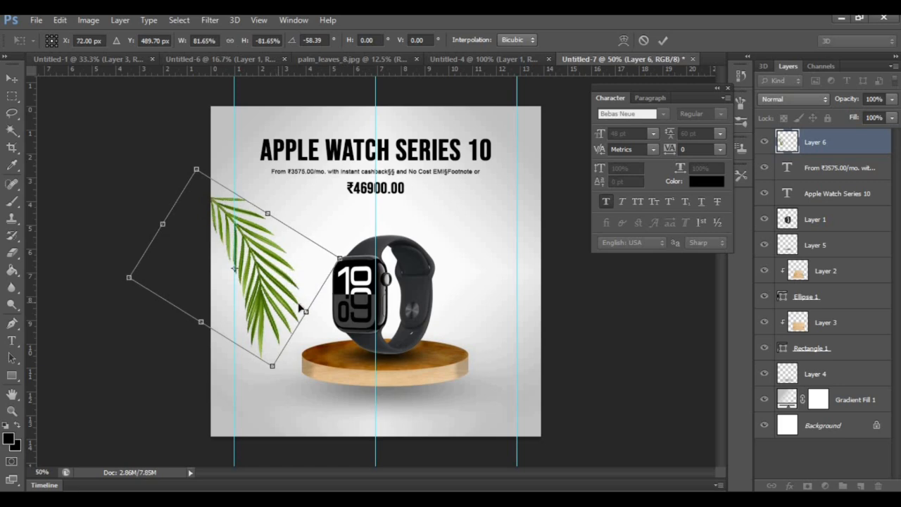
key(Return)
Duplicate the palm leaf layer, move the copy to the right of the watch, and flip it vertically and horizontally
right_click(835, 152)
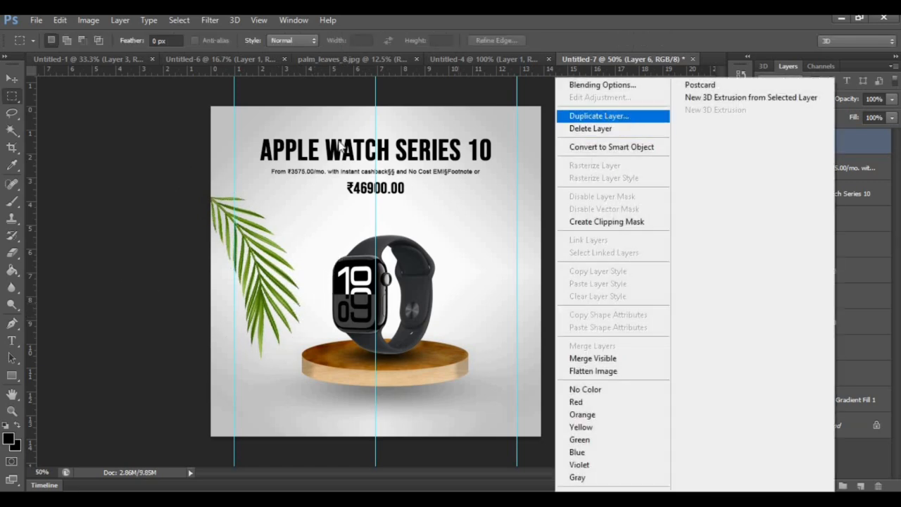
click(597, 115)
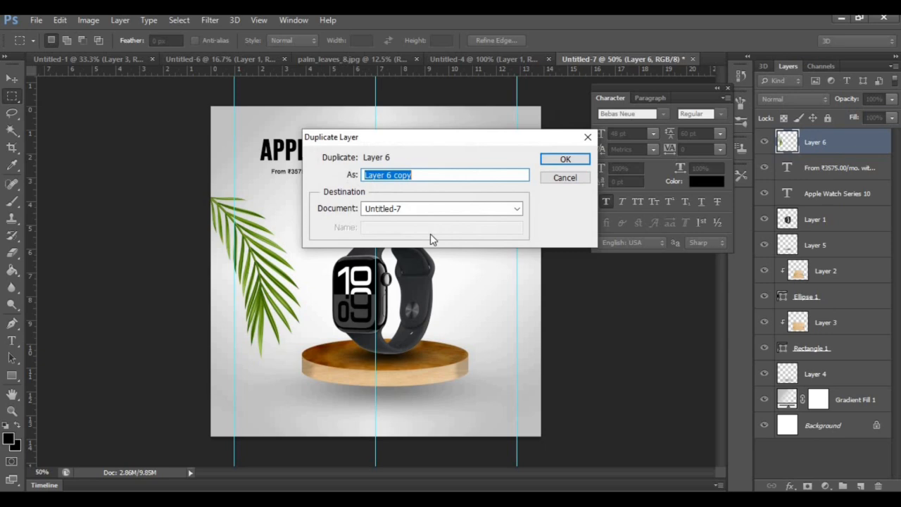
click(575, 161)
key(ctrl+t)
right_click(269, 285)
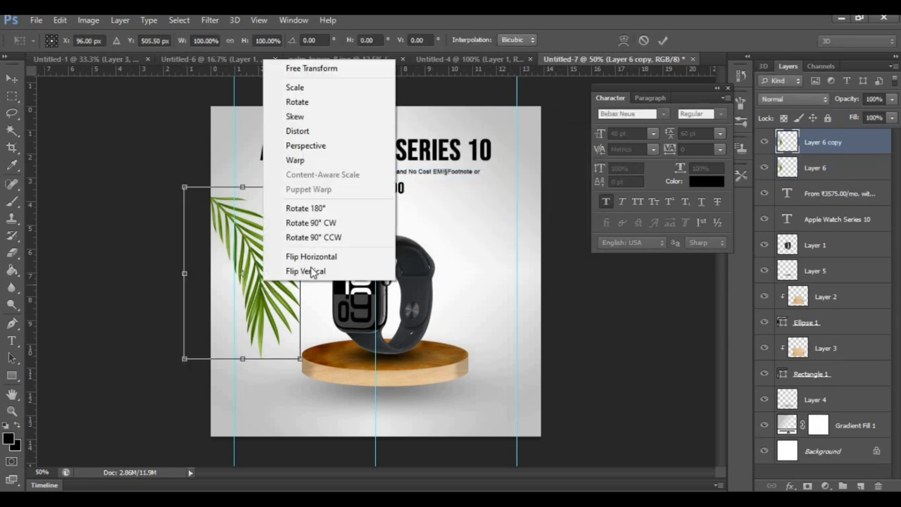
click(312, 272)
drag(262, 293, 461, 268)
right_click(462, 268)
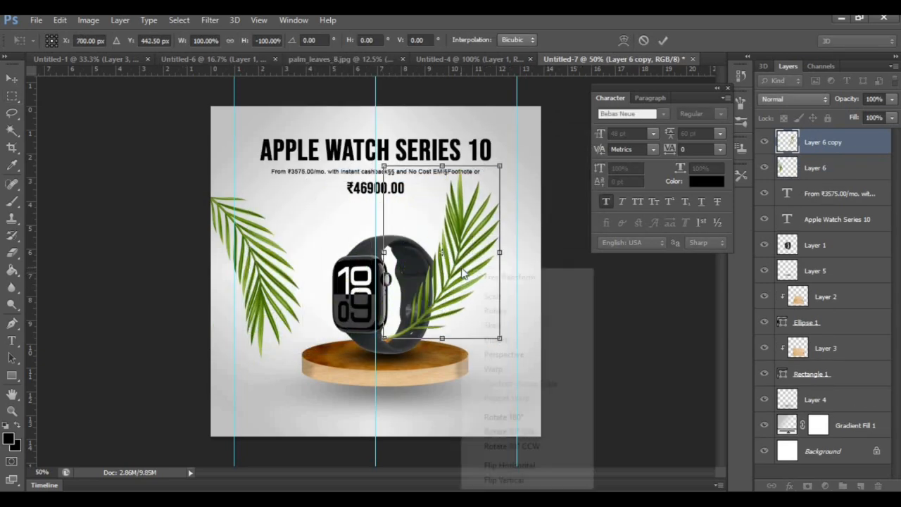
click(508, 466)
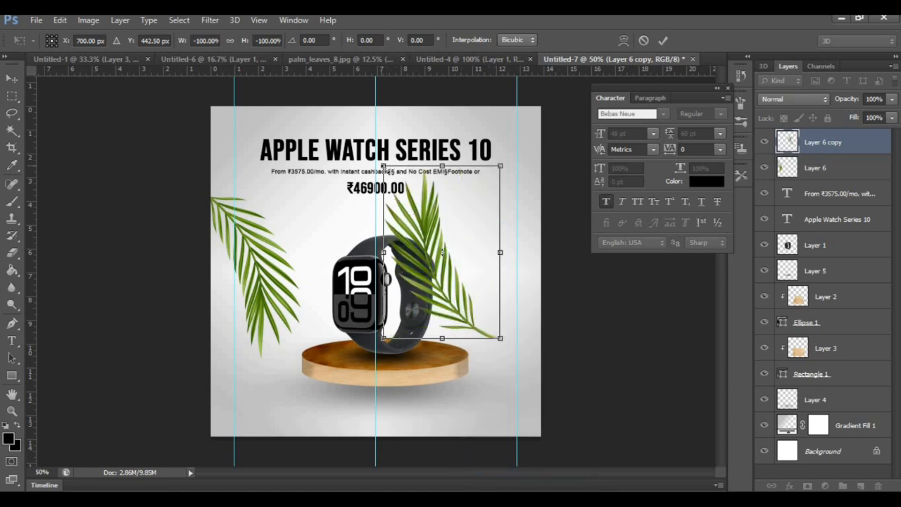
Scale the leaf copy to about 69% and place it against the right canvas edge beside the podium
drag(386, 169, 417, 217)
drag(469, 301, 526, 357)
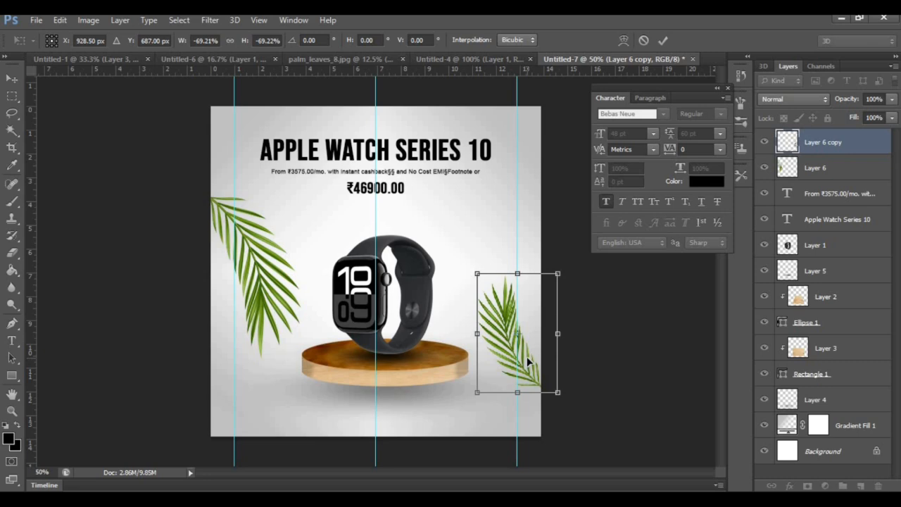
key(Return)
key(m)
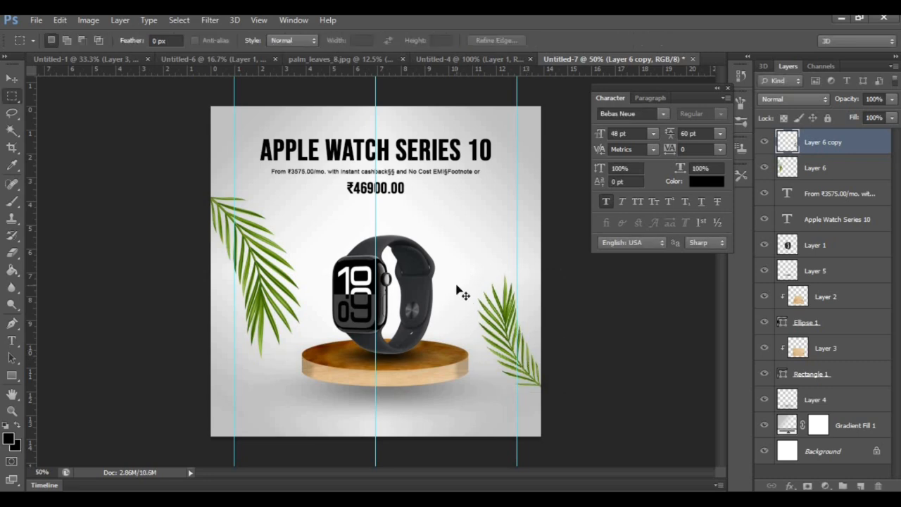
key(ctrl+plus)
scroll(457, 289, down, 3)
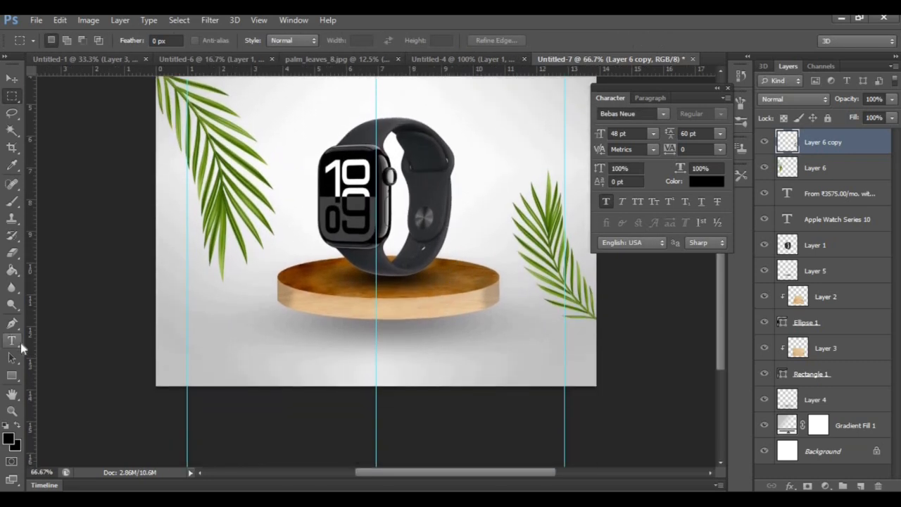
click(12, 342)
click(213, 339)
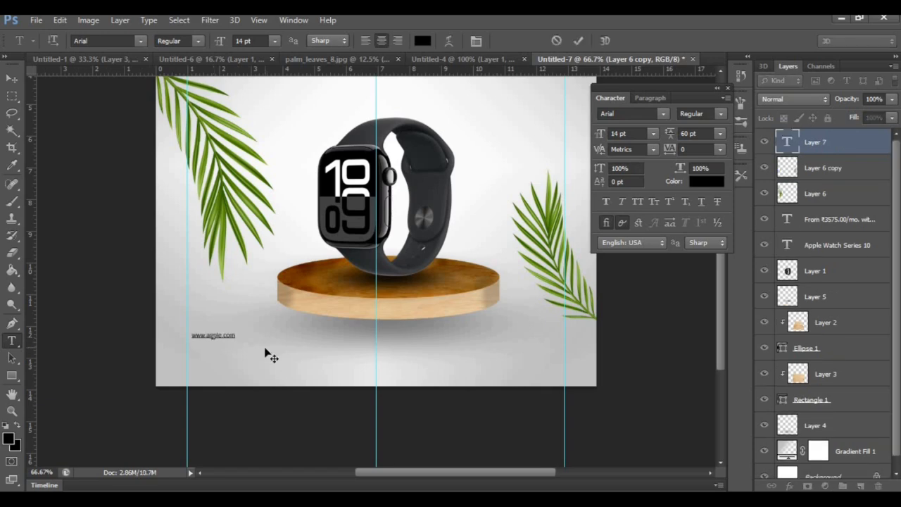
drag(382, 70, 422, 365)
click(12, 77)
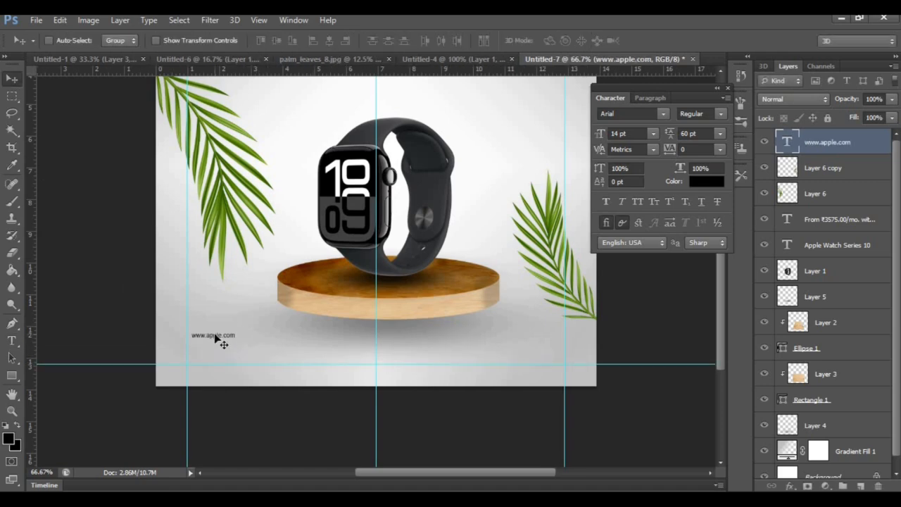
Align the website line with the left and lower guides, then paste the social media icons and scale them down at the lower-right guide intersection
drag(216, 339, 211, 363)
key(ctrl+v)
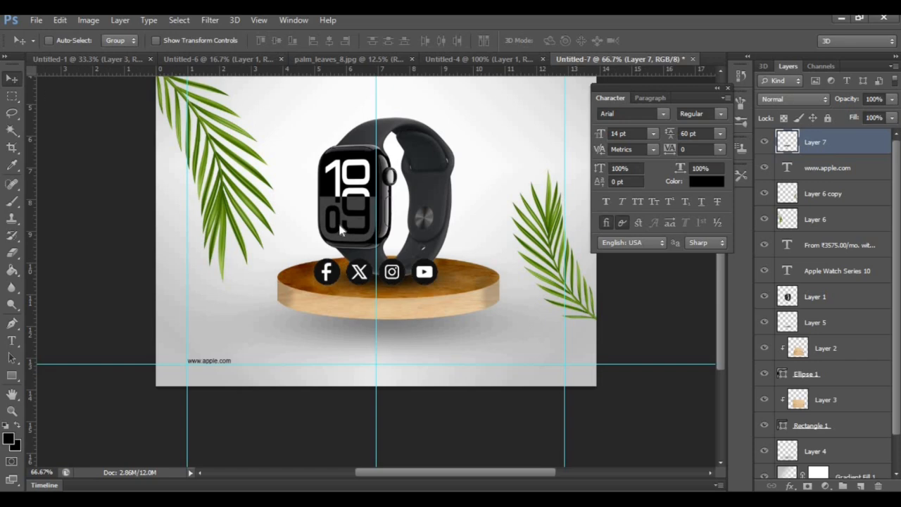
key(ctrl+t)
drag(315, 259, 575, 370)
drag(518, 350, 528, 356)
key(Return)
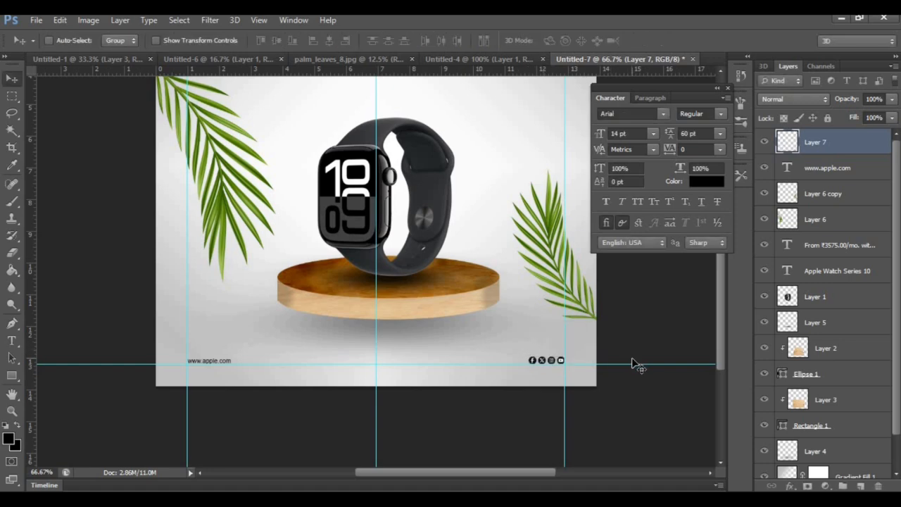
Hide the guides, paste the black Apple logo, and shrink it to a small icon between the website line and the social media icons
key(ctrl+minus)
key(ctrl+v)
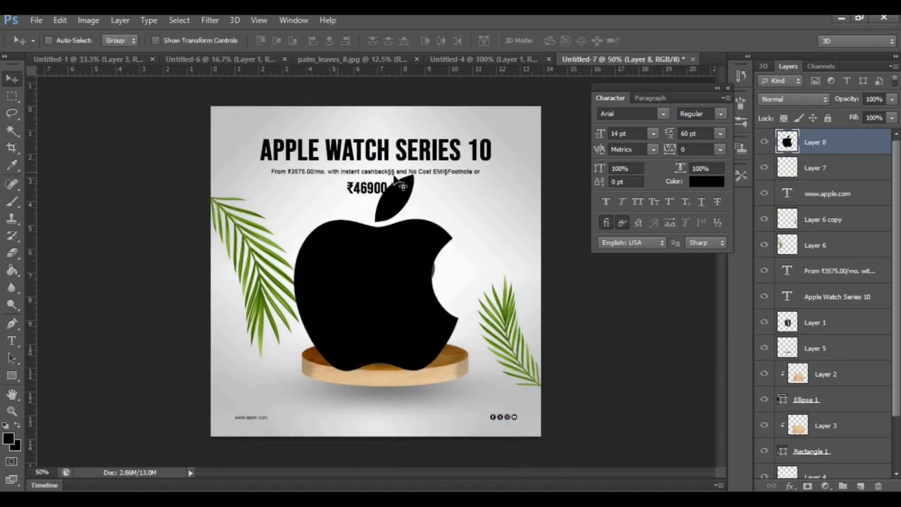
key(ctrl+t)
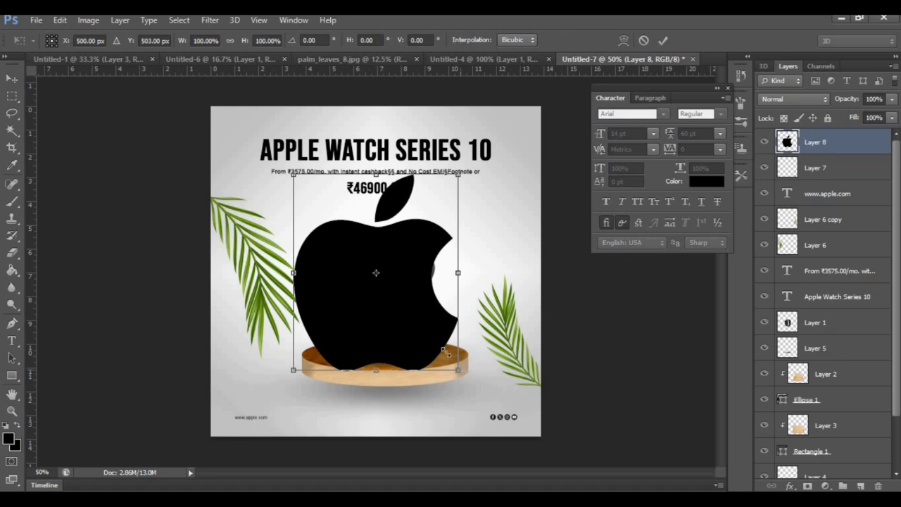
drag(449, 354, 376, 419)
click(17, 80)
click(382, 205)
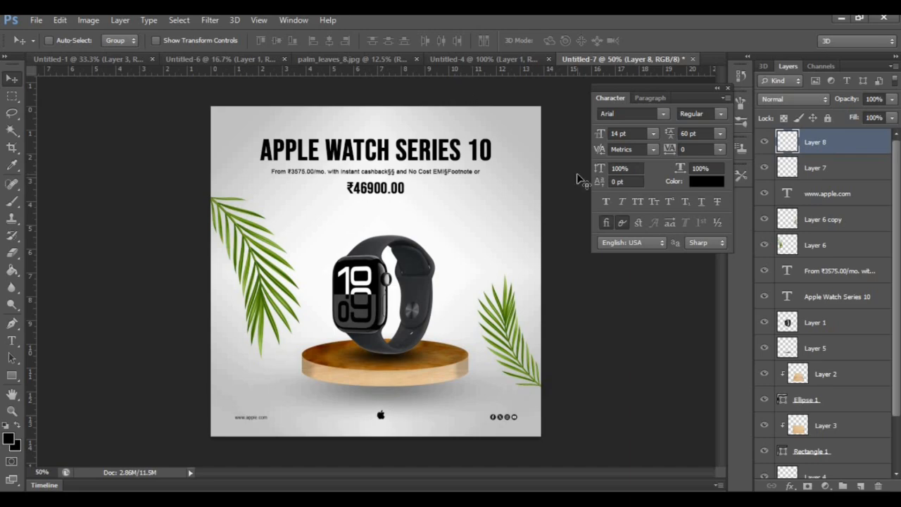
key(ctrl+plus)
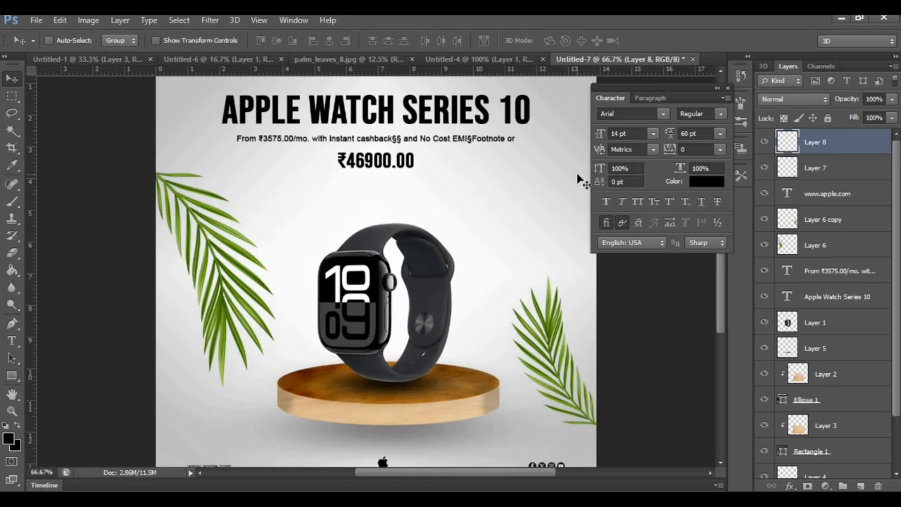
key(ctrl+minus)
key(ctrl+minus)
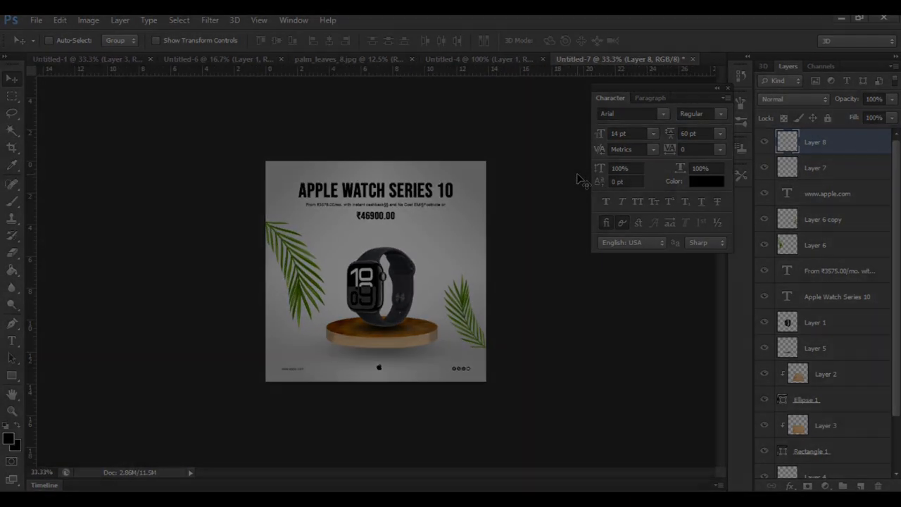